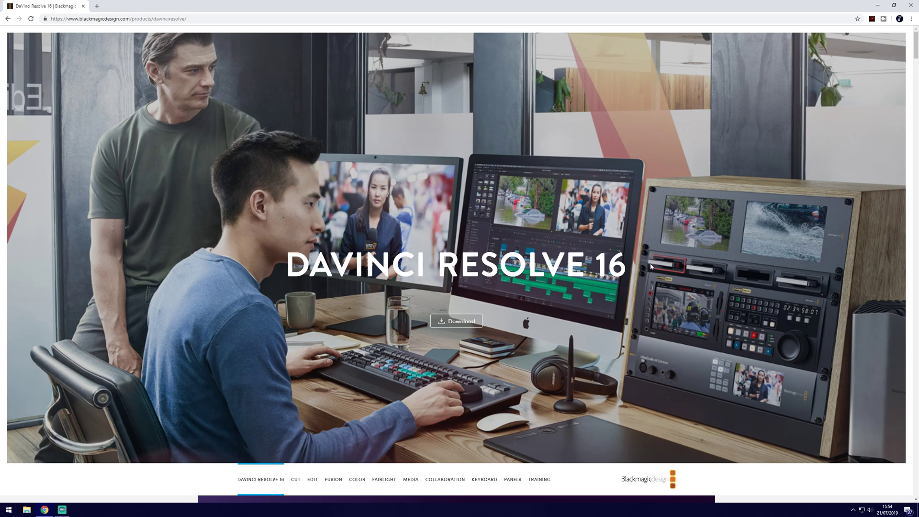
# - Open the Windows download option for DaVinci Resolve 16 Beta on the Blackmagic Design site
pyautogui.click(443, 321)
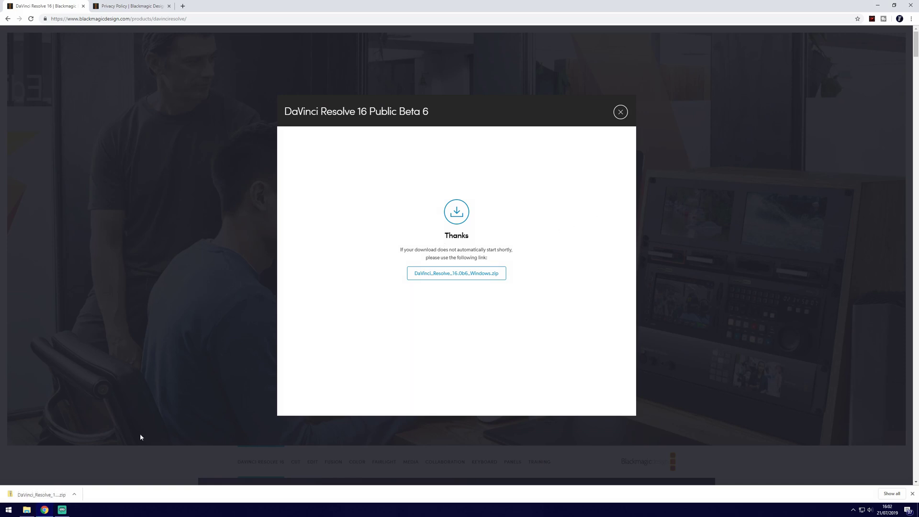
# - Run the installer from the downloaded zip with the DaVinci Resolve Panels component unticked
pyautogui.click(48, 495)
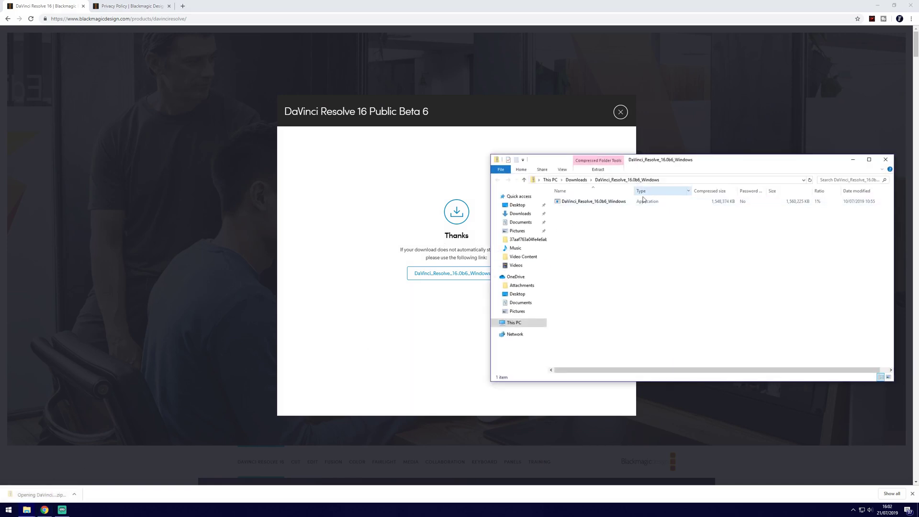
pyautogui.doubleClick(607, 203)
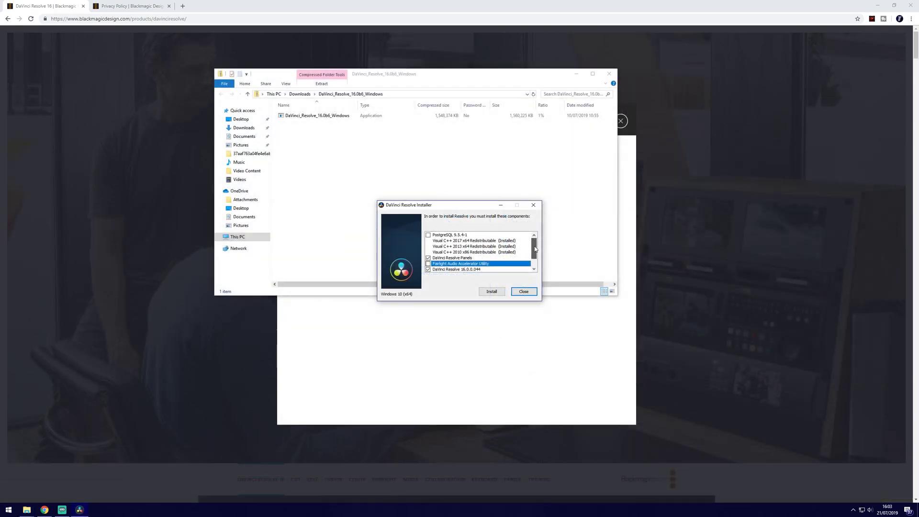
pyautogui.moveTo(535, 245); pyautogui.dragTo(535, 255)
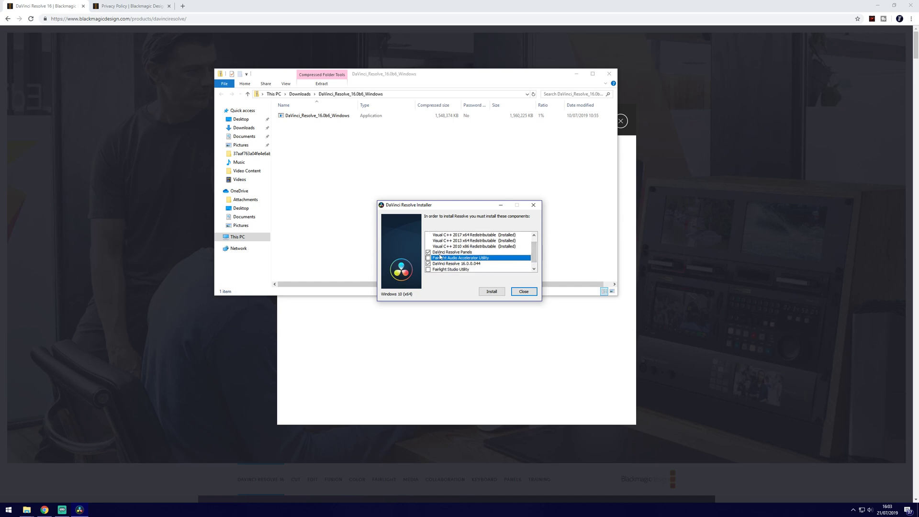
pyautogui.click(428, 252)
pyautogui.scroll(-1, 471, 274)
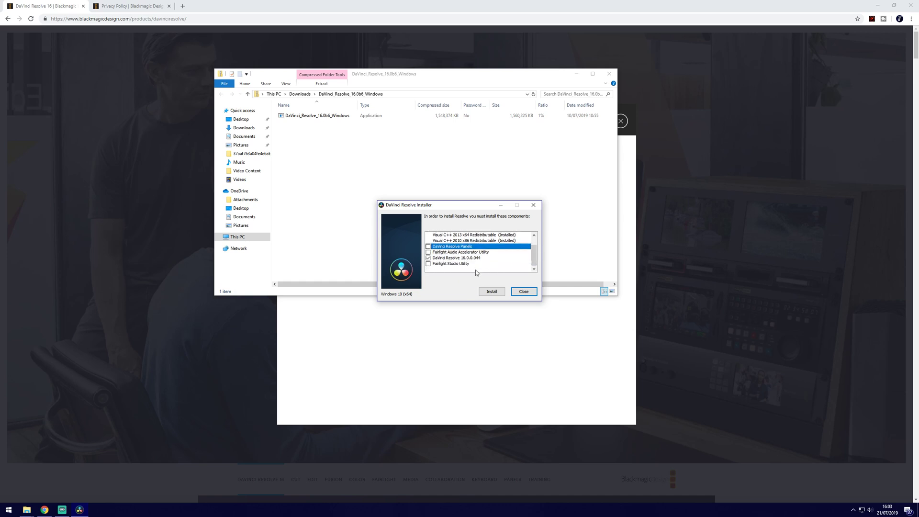
pyautogui.click(490, 292)
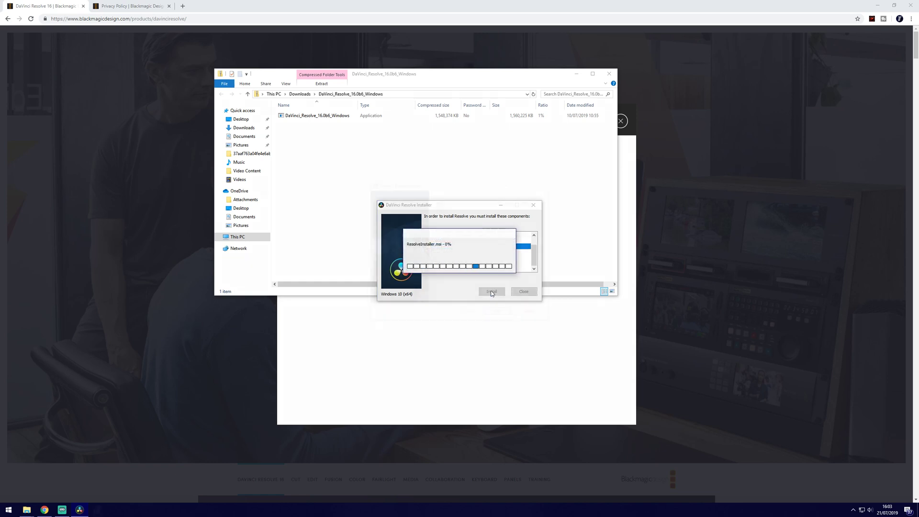
# - Accept the licence agreement, keep the default Program Files folder, install and finish the wizard
pyautogui.click(497, 311)
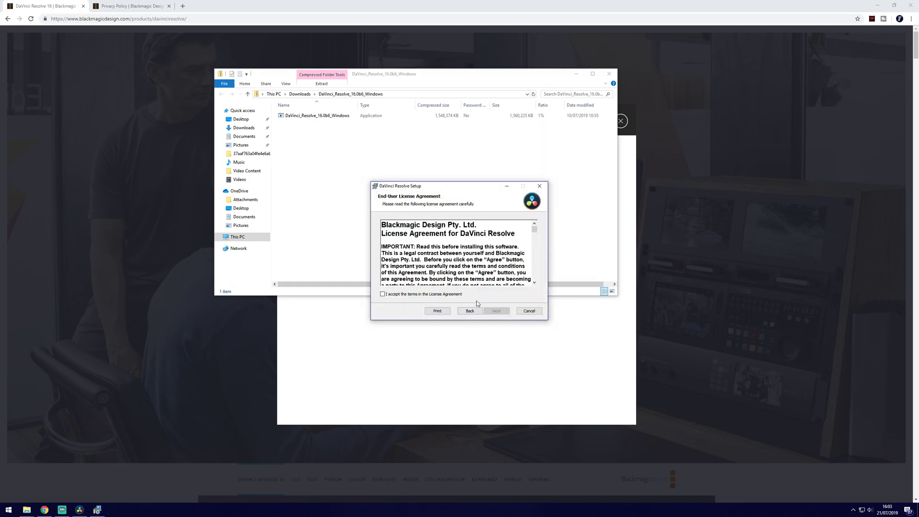
pyautogui.click(451, 295)
pyautogui.scroll(-10, 505, 256)
pyautogui.scroll(-5, 497, 268)
pyautogui.click(494, 312)
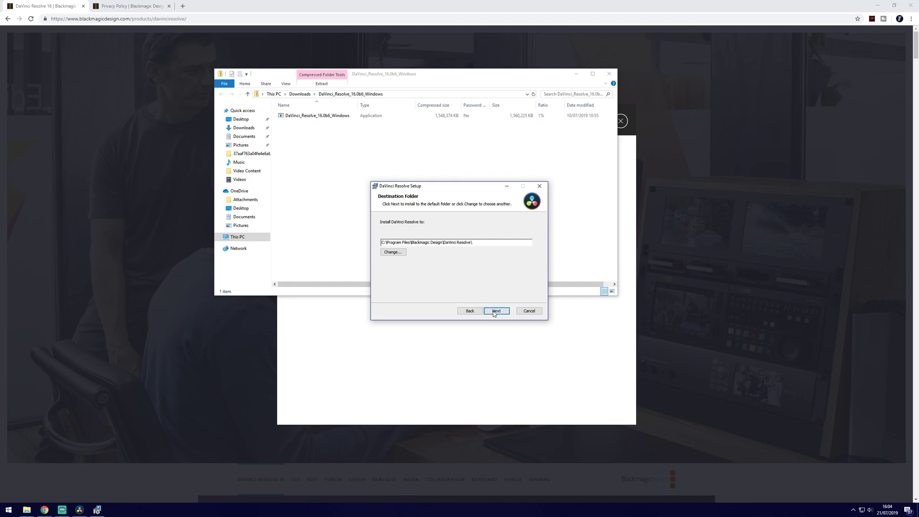
pyautogui.click(494, 312)
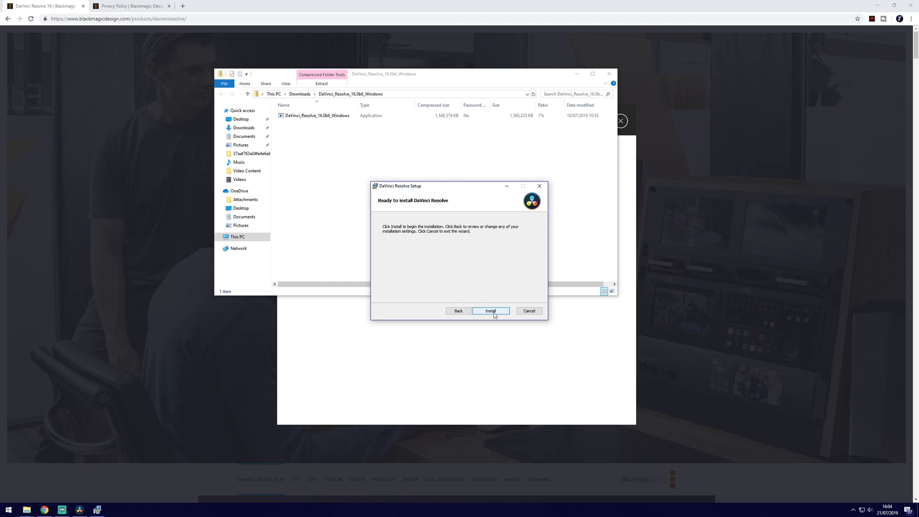
pyautogui.click(493, 312)
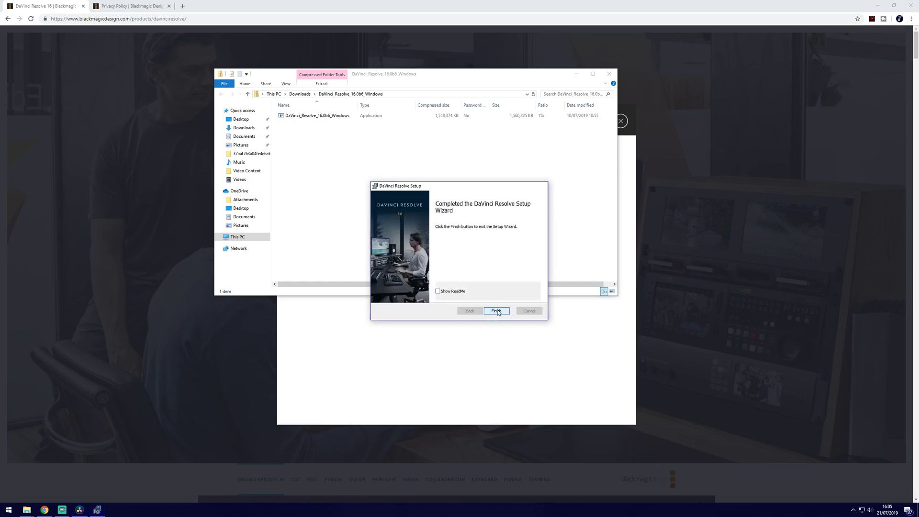
pyautogui.click(495, 312)
# - Launch DaVinci Resolve and create a new project with the default name Untitled Project 1
pyautogui.click(485, 270)
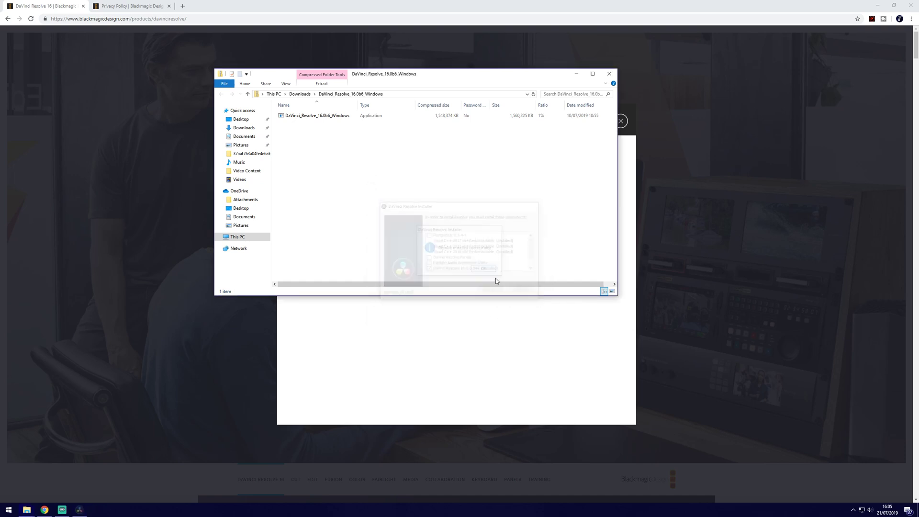
pyautogui.click(610, 74)
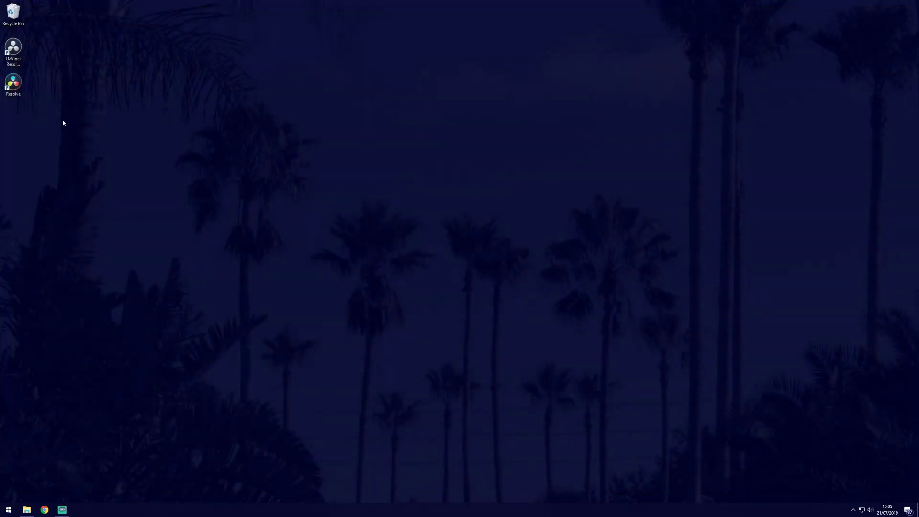
pyautogui.doubleClick(14, 83)
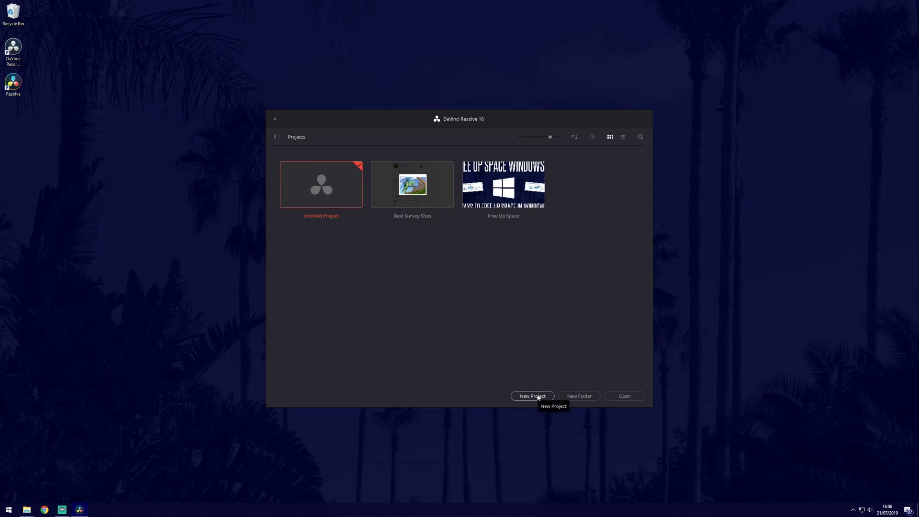
pyautogui.click(533, 396)
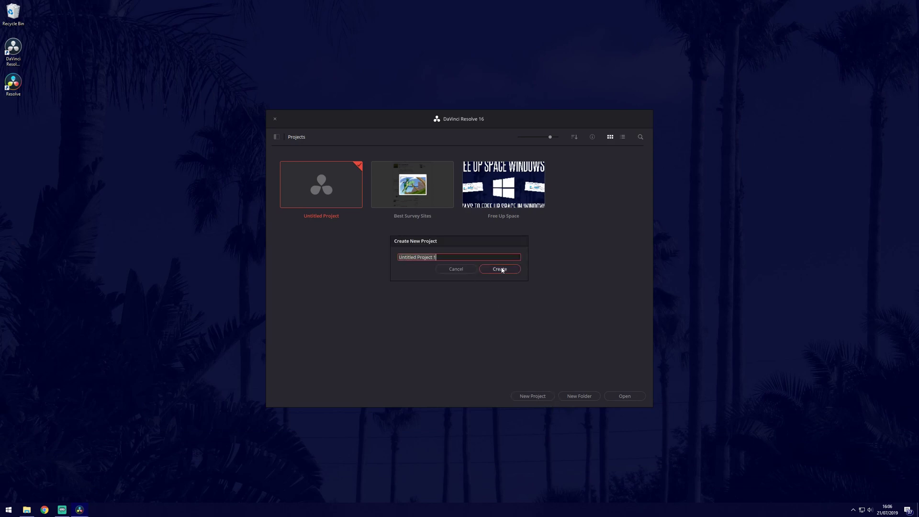
pyautogui.click(501, 270)
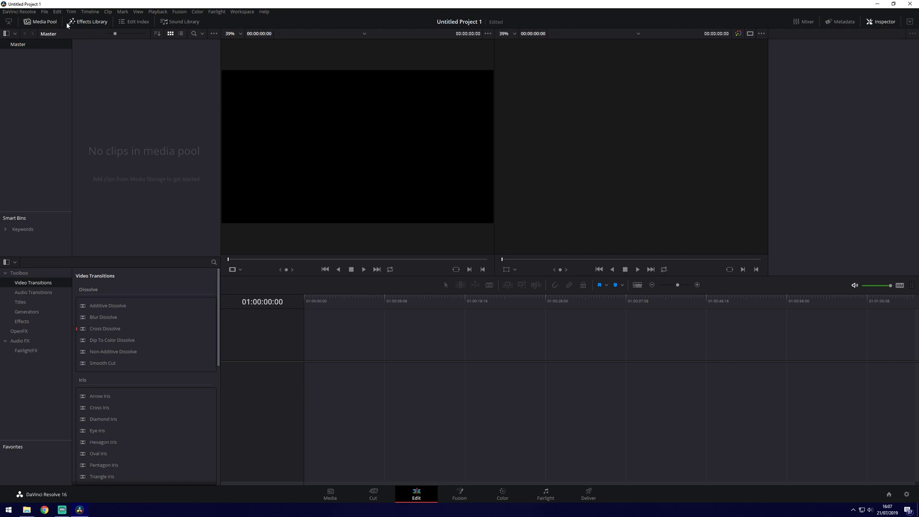
# - Toggle the Media Pool, Effects Library, Edit Index and Sound Library panels off and on
pyautogui.click(41, 21)
pyautogui.click(40, 21)
pyautogui.click(85, 26)
pyautogui.click(84, 25)
pyautogui.click(84, 24)
pyautogui.click(84, 24)
pyautogui.click(85, 24)
pyautogui.click(85, 24)
pyautogui.click(143, 22)
pyautogui.click(144, 22)
pyautogui.click(183, 22)
pyautogui.click(183, 22)
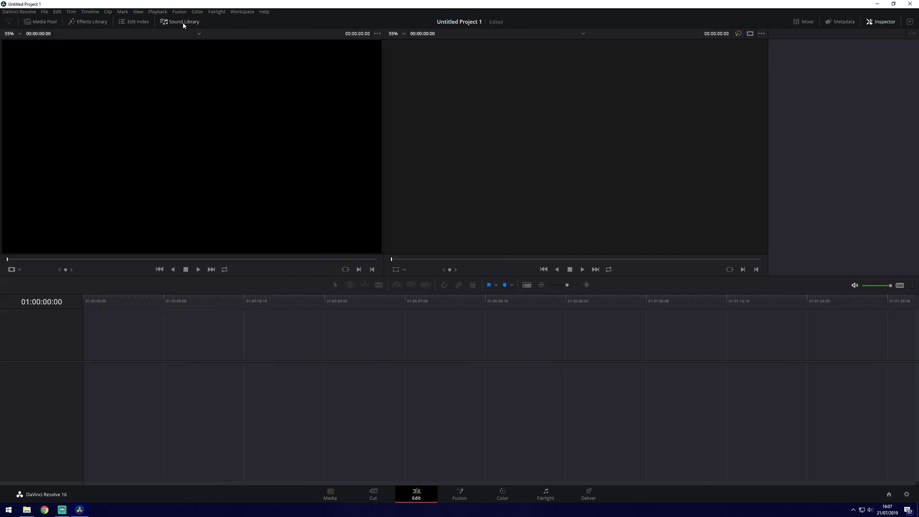
pyautogui.click(183, 22)
pyautogui.click(183, 22)
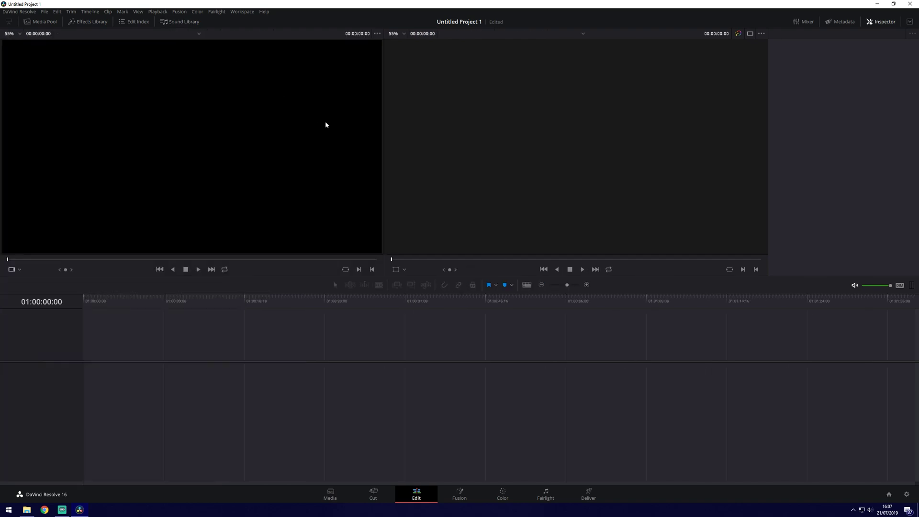
# - Show the Media Pool above the Effects Library and drag the splitter up for a taller library
pyautogui.click(90, 23)
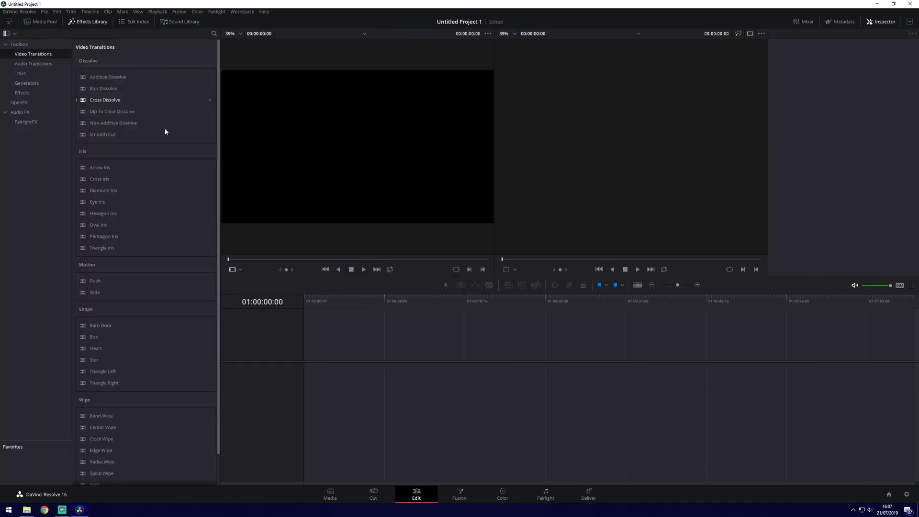
pyautogui.click(44, 22)
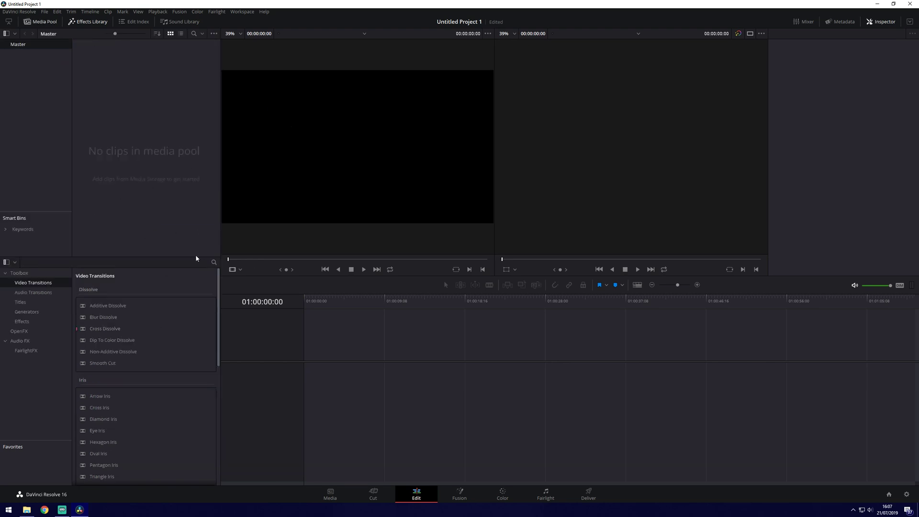
pyautogui.moveTo(194, 259); pyautogui.dragTo(195, 232)
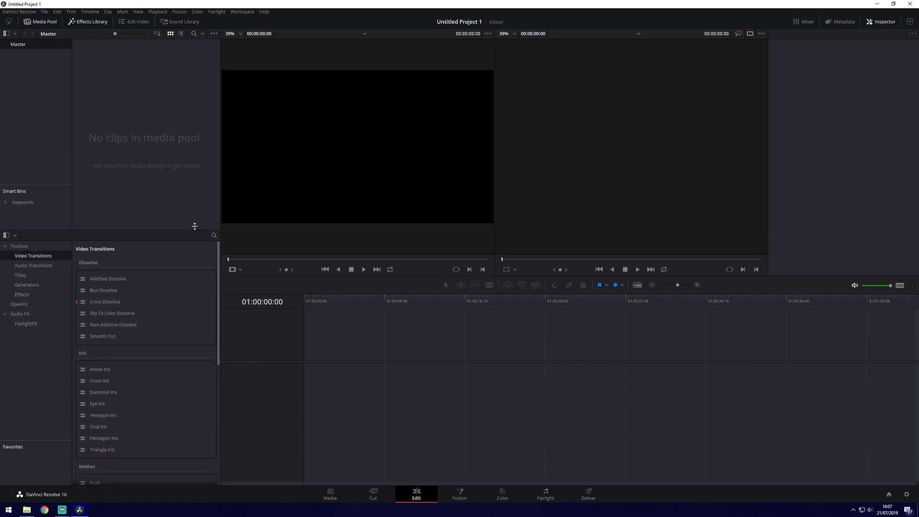
pyautogui.moveTo(194, 224); pyautogui.dragTo(195, 150)
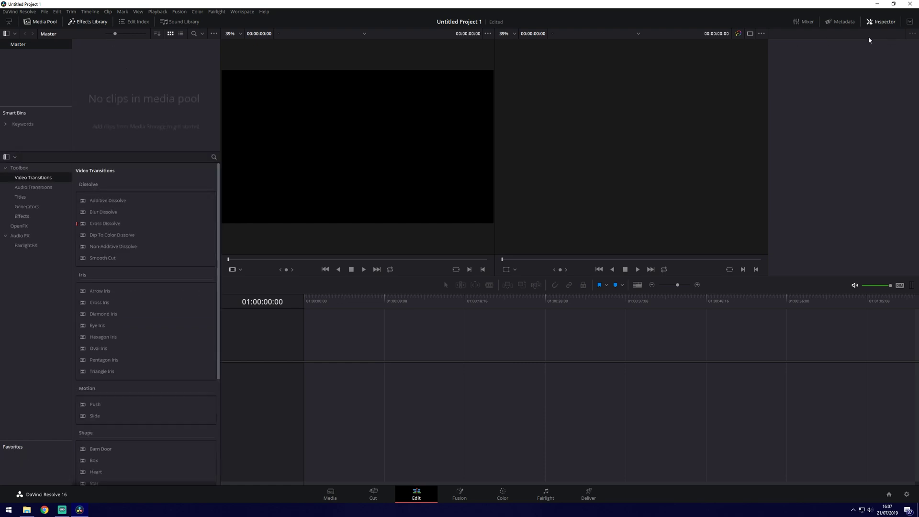
# - Open and close the Mixer and Metadata panels
pyautogui.click(806, 24)
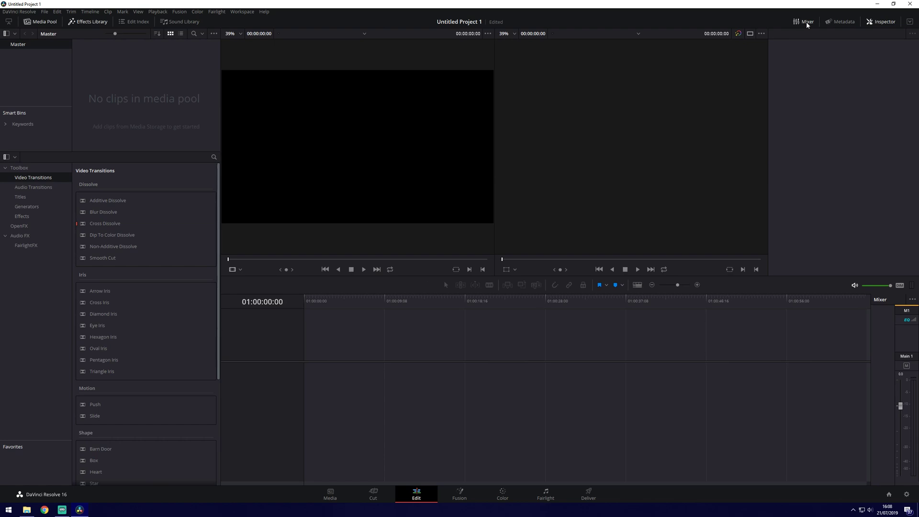
pyautogui.click(807, 21)
pyautogui.click(841, 22)
pyautogui.click(880, 23)
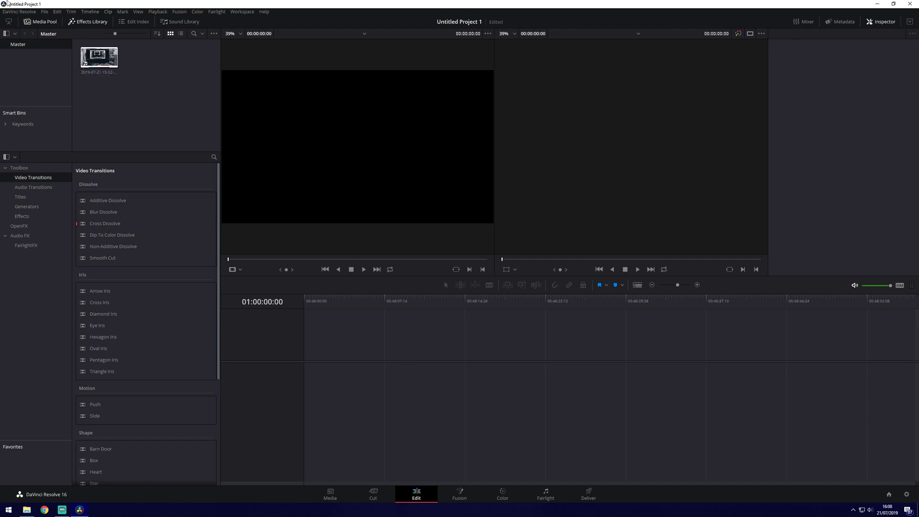
# - Browse the timeline resolution presets in Project Settings and keep 1920 x 1080 HD
pyautogui.click(45, 12)
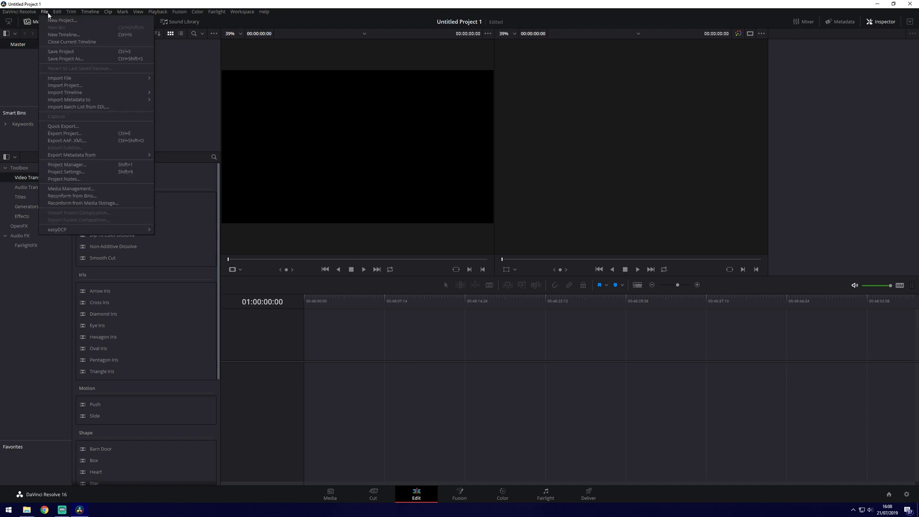
pyautogui.click(85, 172)
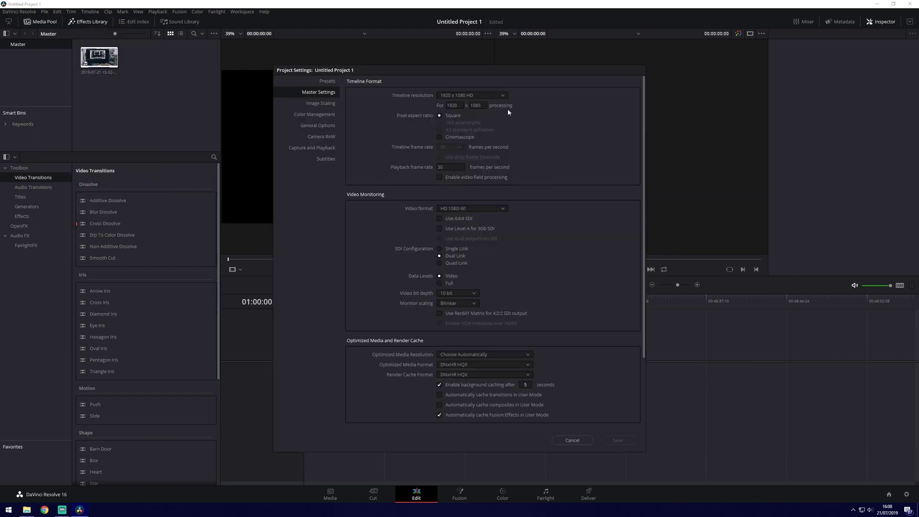
pyautogui.click(498, 95)
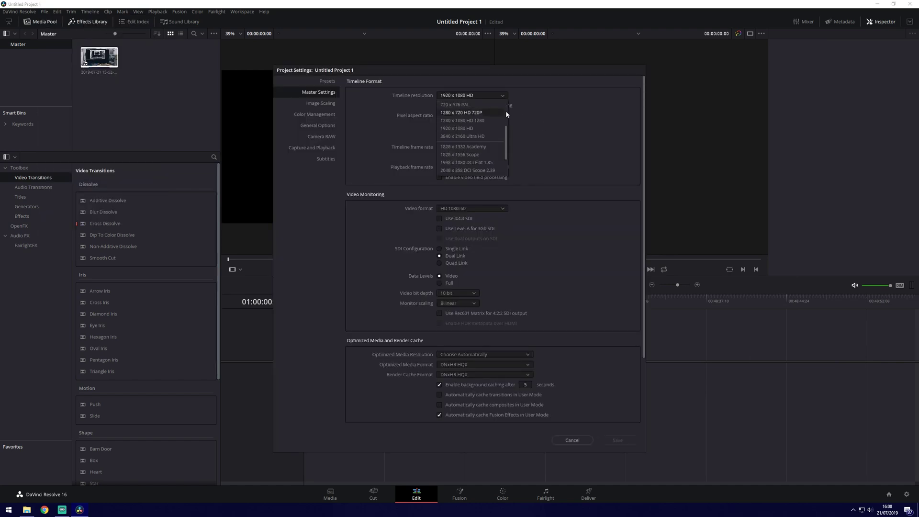
pyautogui.press('Escape')
pyautogui.click(493, 96)
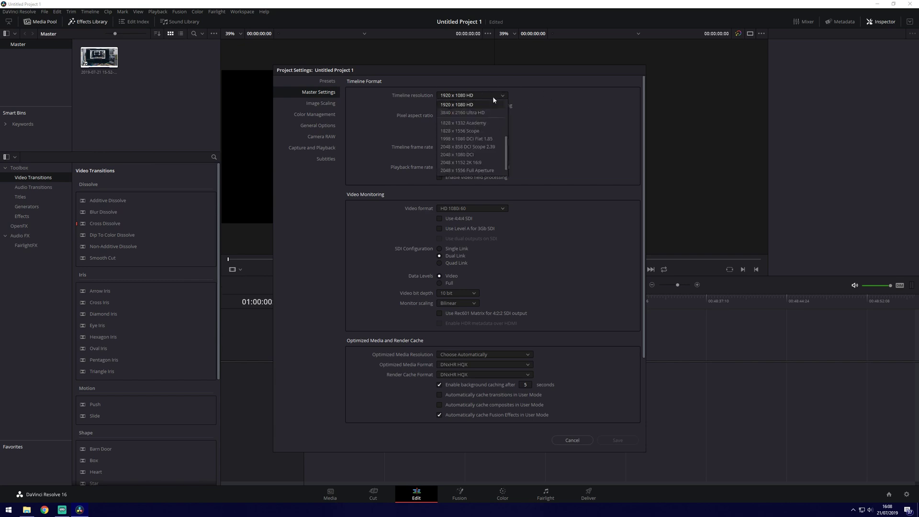
pyautogui.click(590, 128)
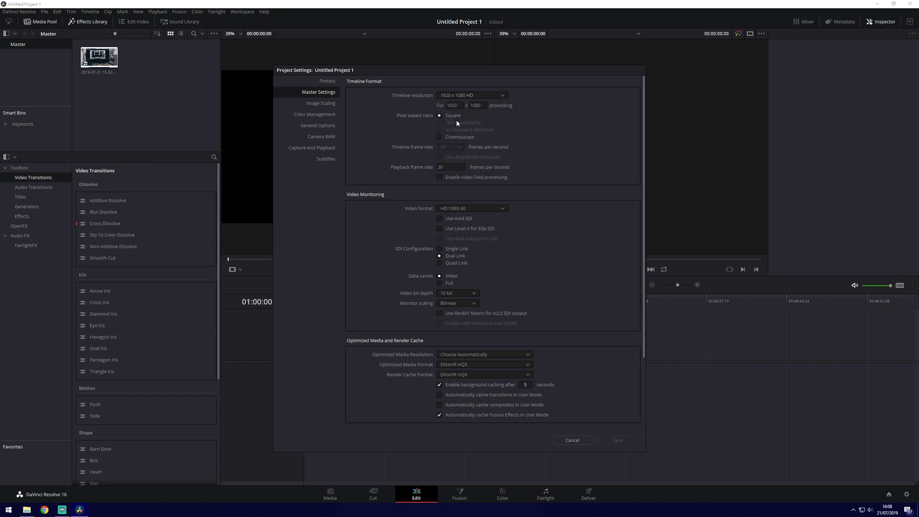
pyautogui.click(459, 96)
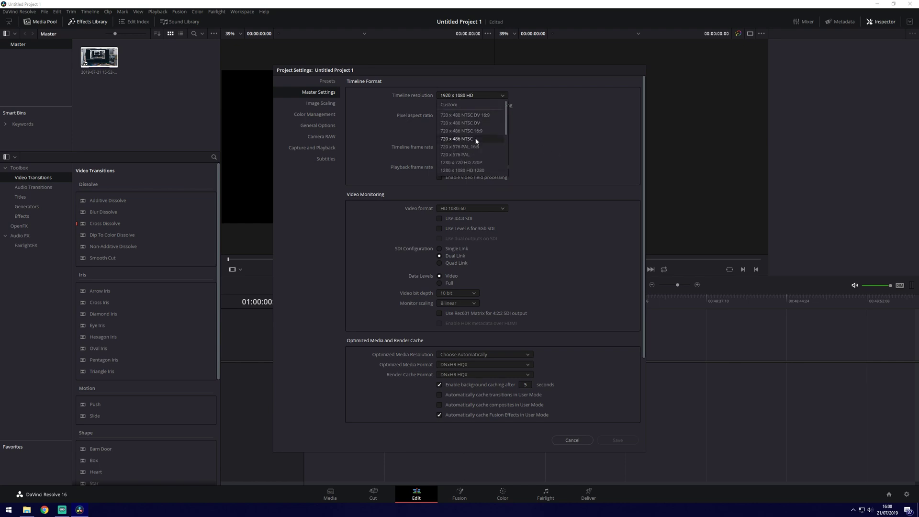
pyautogui.click(541, 139)
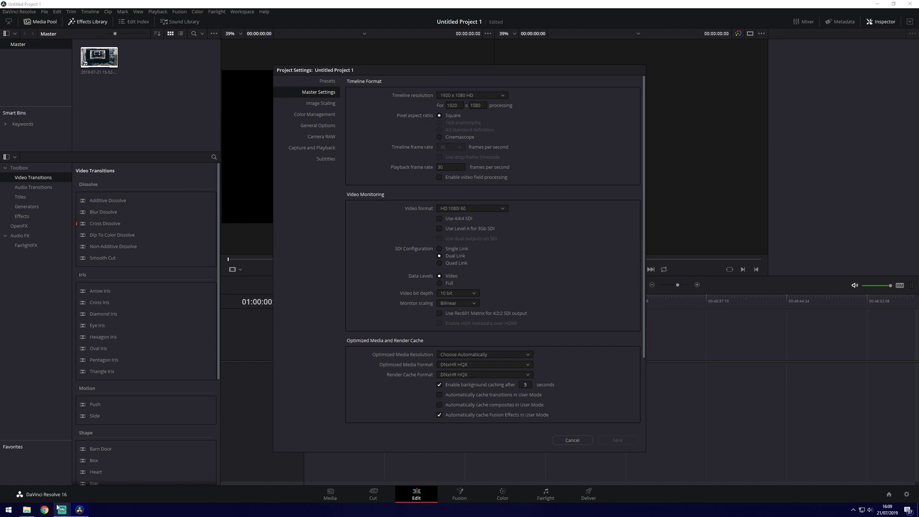
pyautogui.click(27, 510)
pyautogui.rightClick(810, 205)
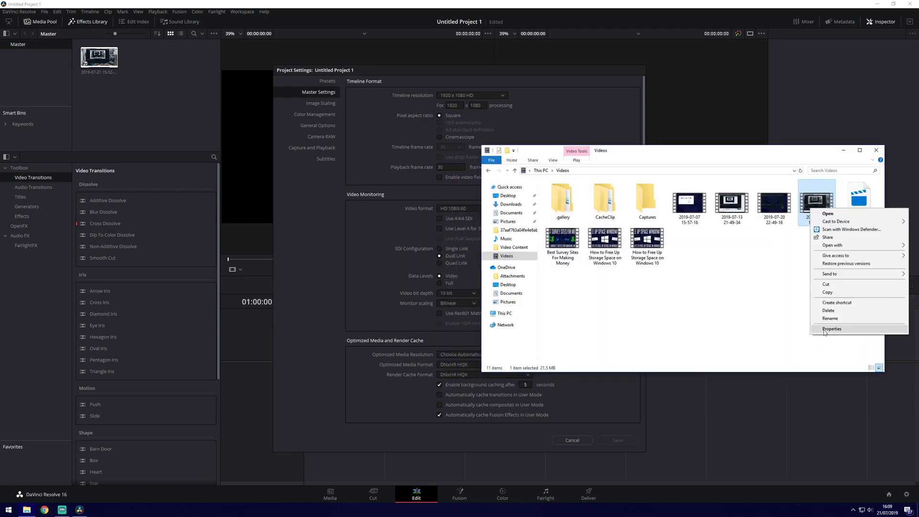
pyautogui.click(819, 331)
pyautogui.click(833, 225)
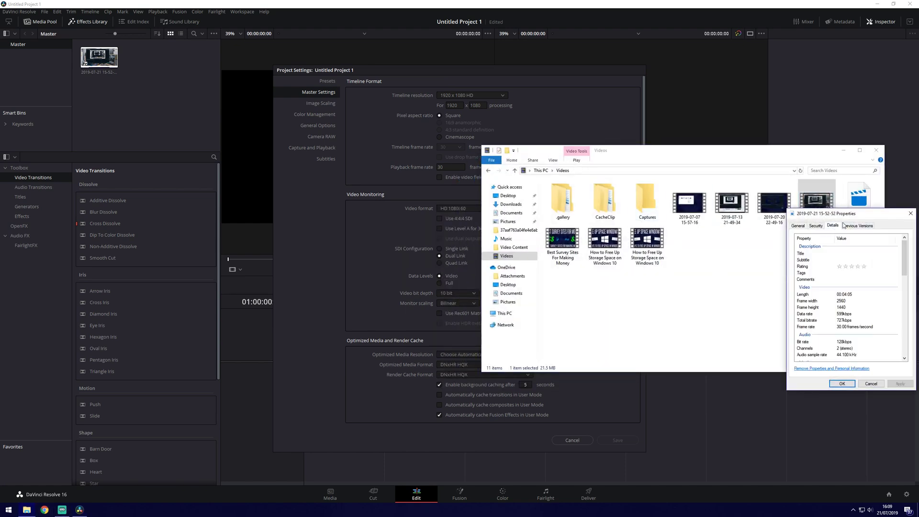
pyautogui.moveTo(857, 220); pyautogui.dragTo(797, 188)
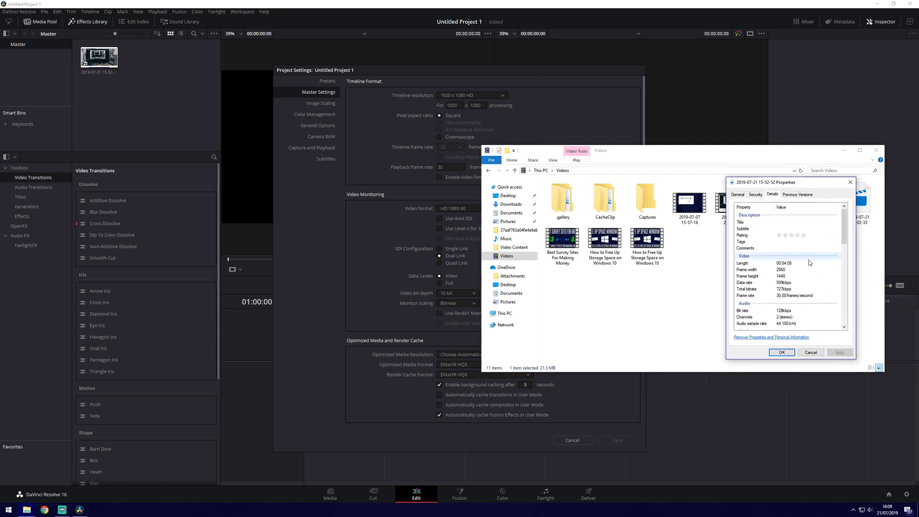
pyautogui.scroll(-1, 809, 268)
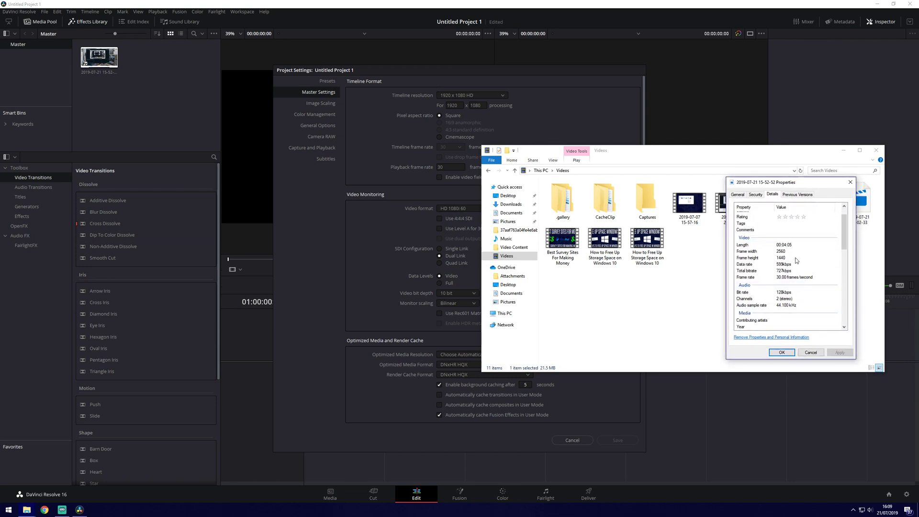
pyautogui.click(850, 182)
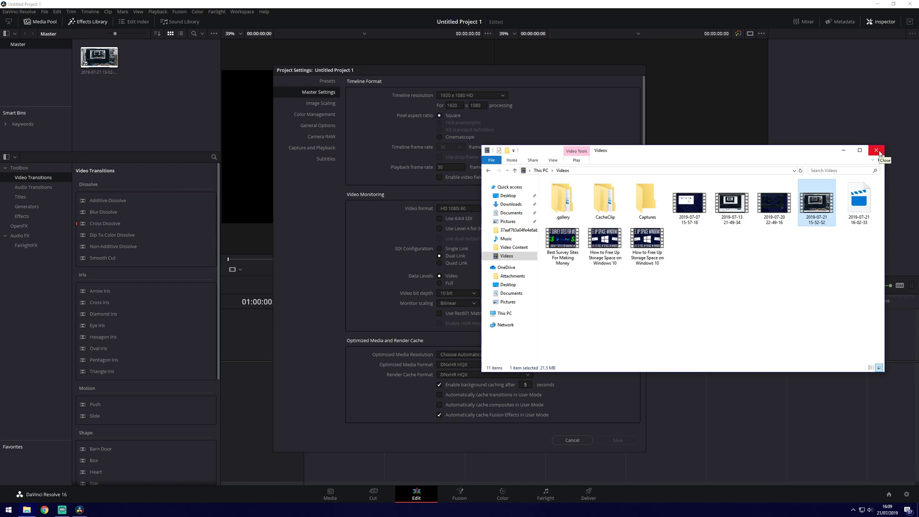
pyautogui.click(877, 151)
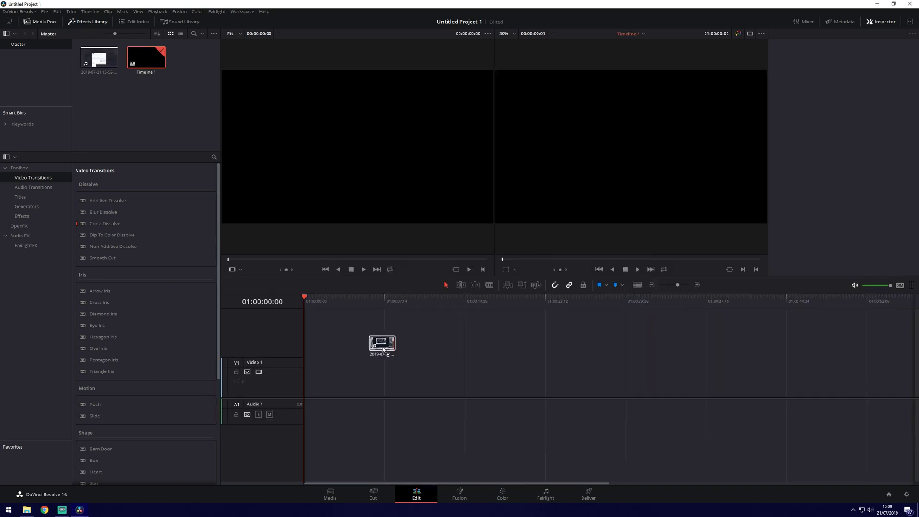
pyautogui.moveTo(383, 350); pyautogui.dragTo(311, 369)
pyautogui.moveTo(383, 372)
pyautogui.mouseDown()
pyautogui.moveTo(514, 371)
pyautogui.moveTo(371, 370)
pyautogui.mouseUp()
pyautogui.moveTo(305, 297); pyautogui.dragTo(551, 326)
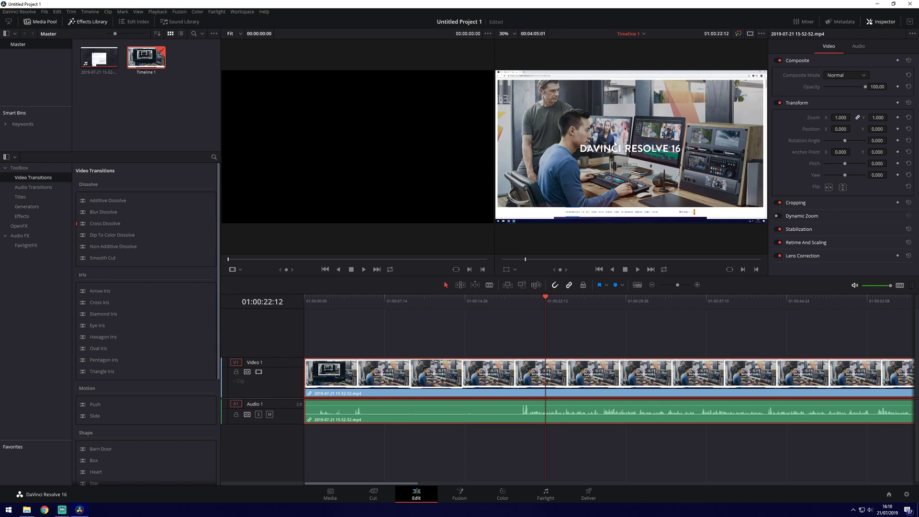
# - Blade the clip at 01:00:12:07 and slide the second part later, leaving a gap
pyautogui.press('Left')
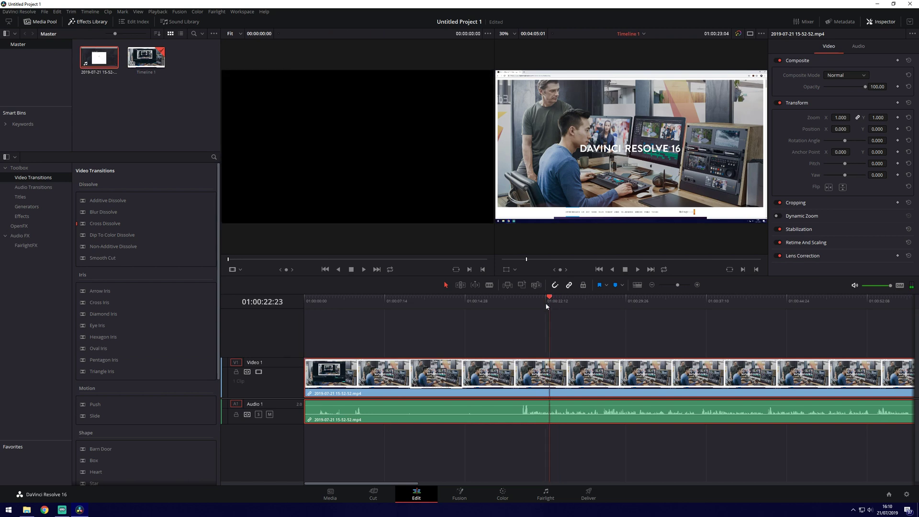
pyautogui.moveTo(546, 301); pyautogui.dragTo(435, 319)
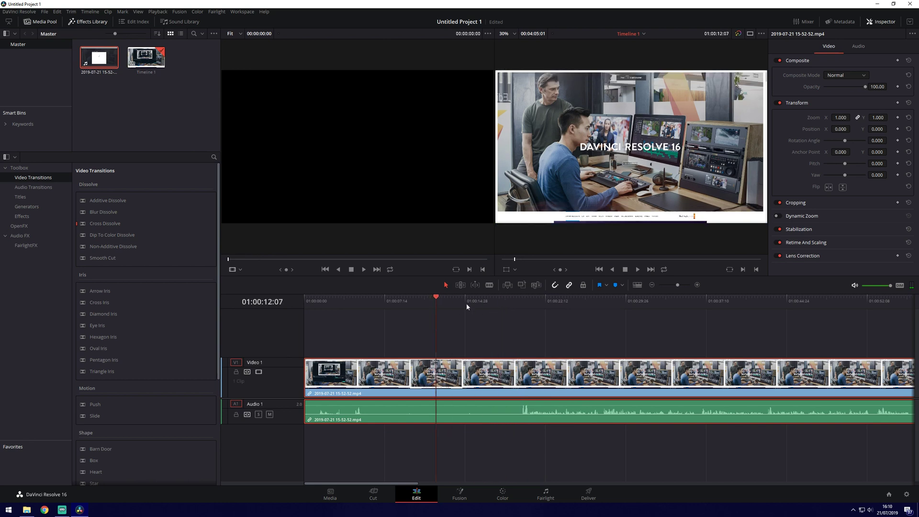
pyautogui.click(490, 285)
pyautogui.click(442, 381)
pyautogui.click(446, 286)
pyautogui.moveTo(460, 397)
pyautogui.mouseDown()
pyautogui.moveTo(514, 402)
pyautogui.moveTo(473, 401)
pyautogui.mouseUp()
pyautogui.click(521, 405)
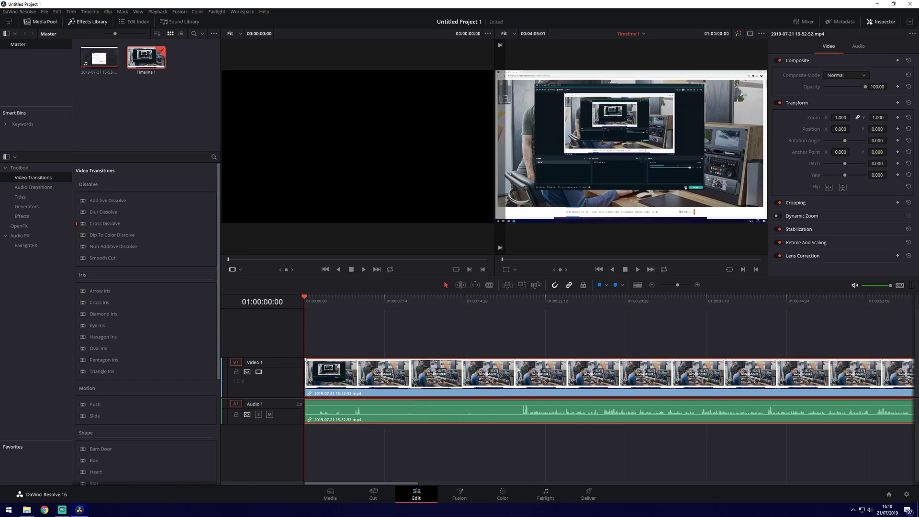
# - Unlink the clip's audio from its video and delete the audio clip from Audio 1
pyautogui.rightClick(394, 368)
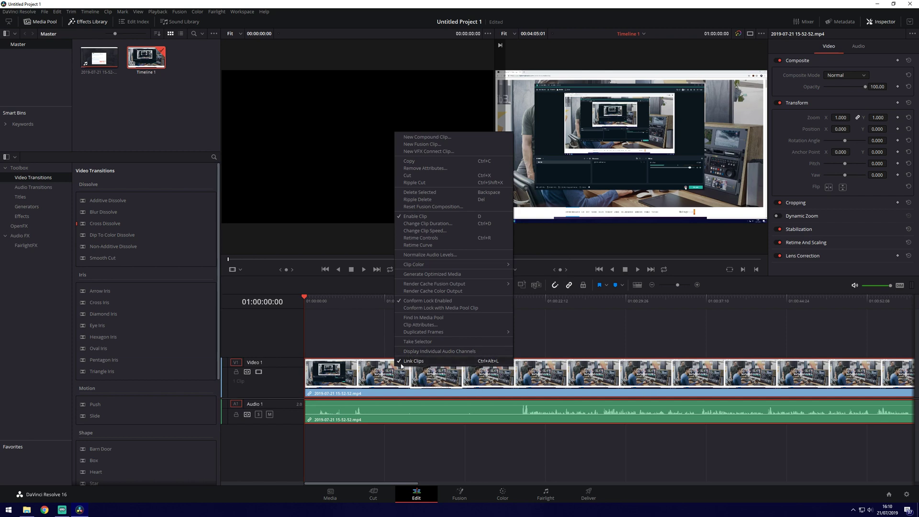
pyautogui.click(410, 361)
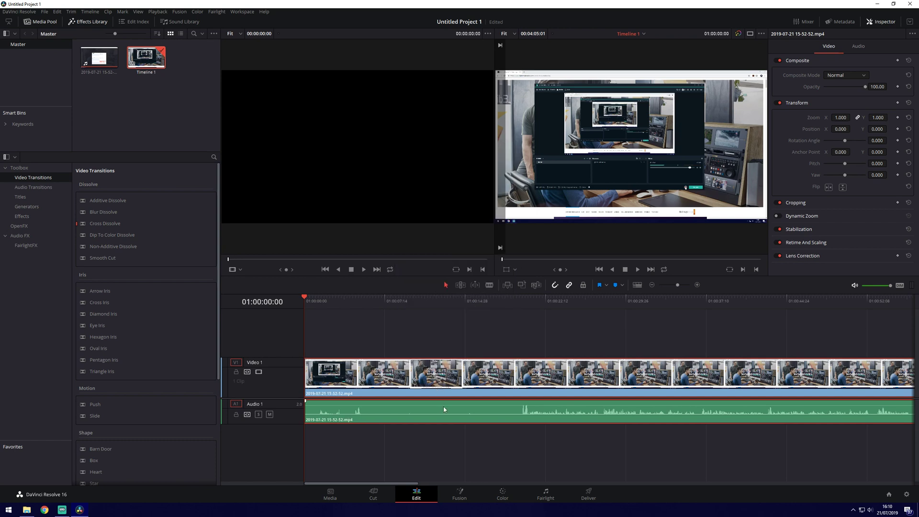
pyautogui.click(472, 393)
pyautogui.click(476, 417)
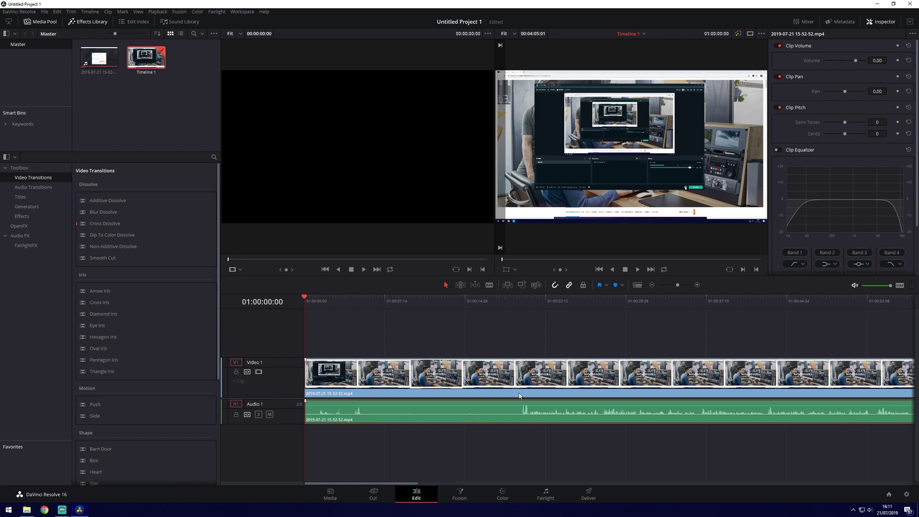
pyautogui.press('Delete')
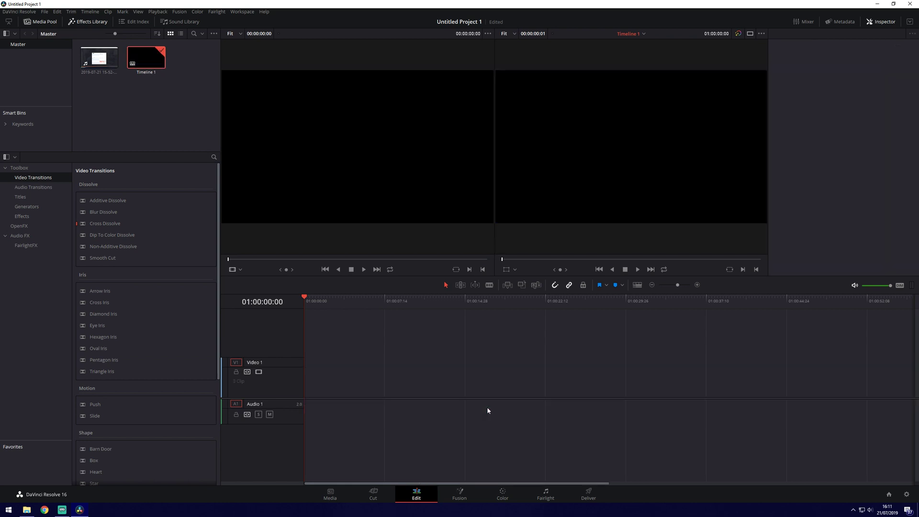
pyautogui.hotkey('ctrl', 'z')
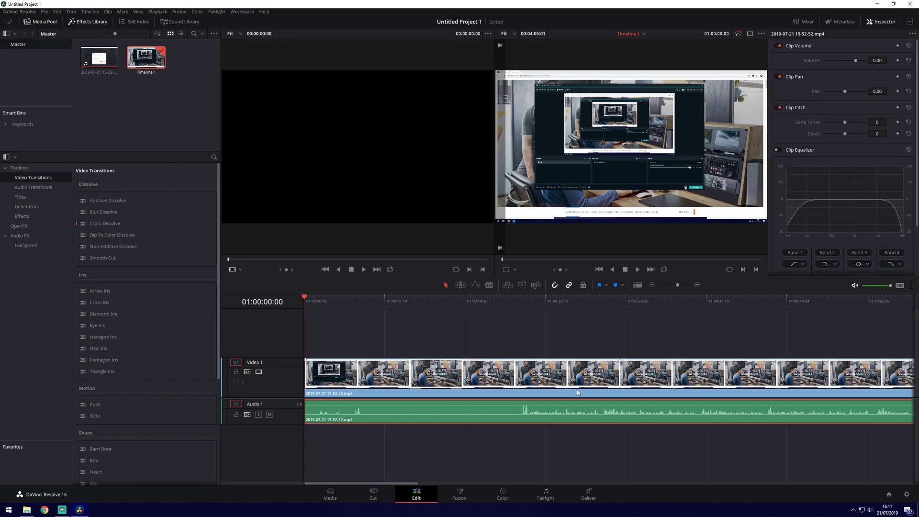
pyautogui.press('Delete')
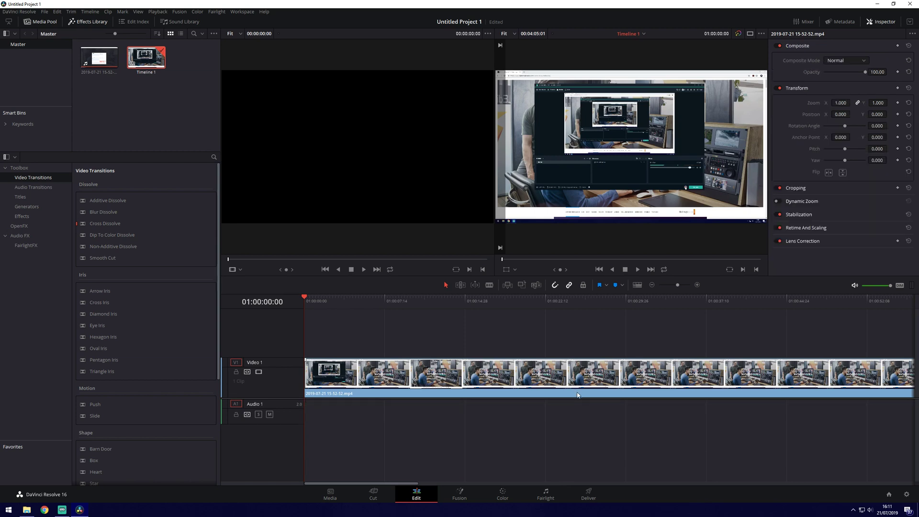
pyautogui.hotkey('ctrl', 'z')
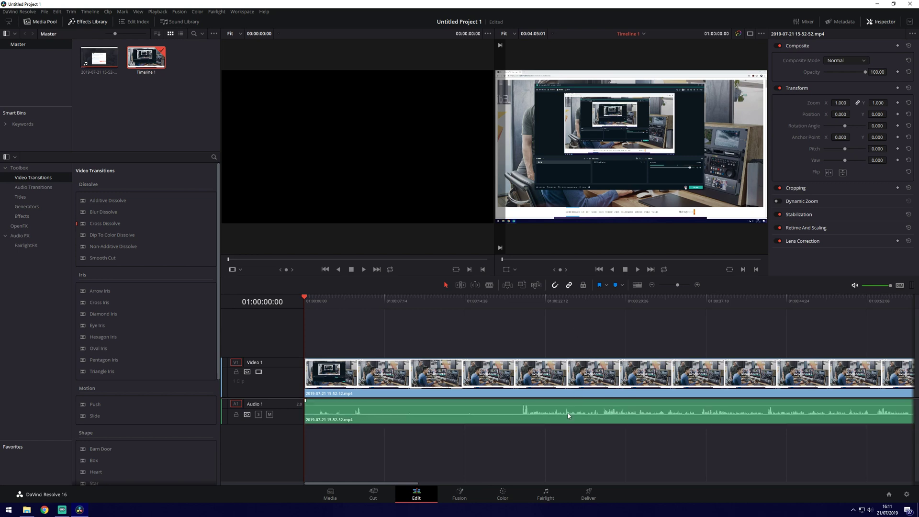
pyautogui.press('Delete')
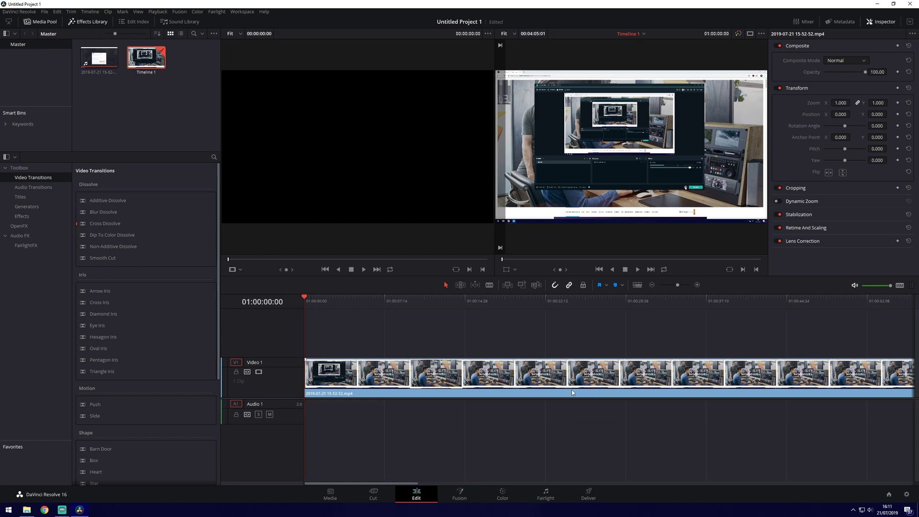
pyautogui.click(574, 384)
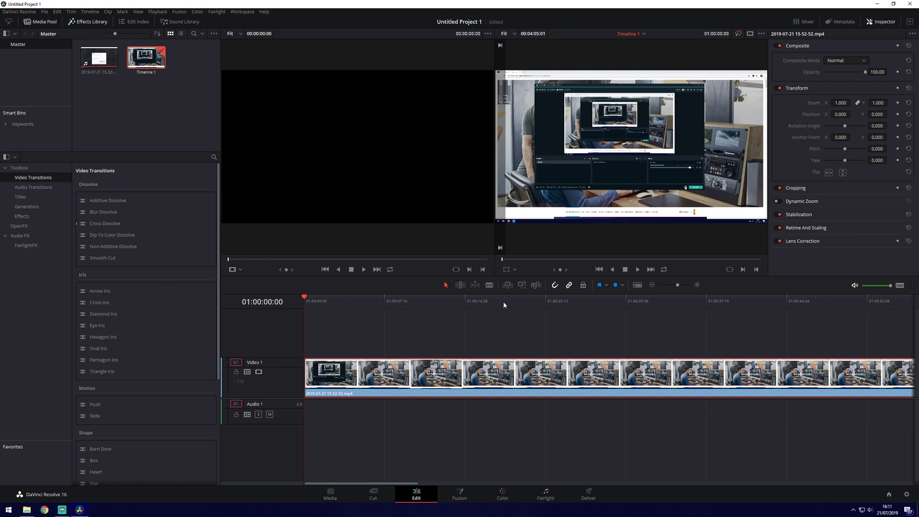
pyautogui.click(490, 286)
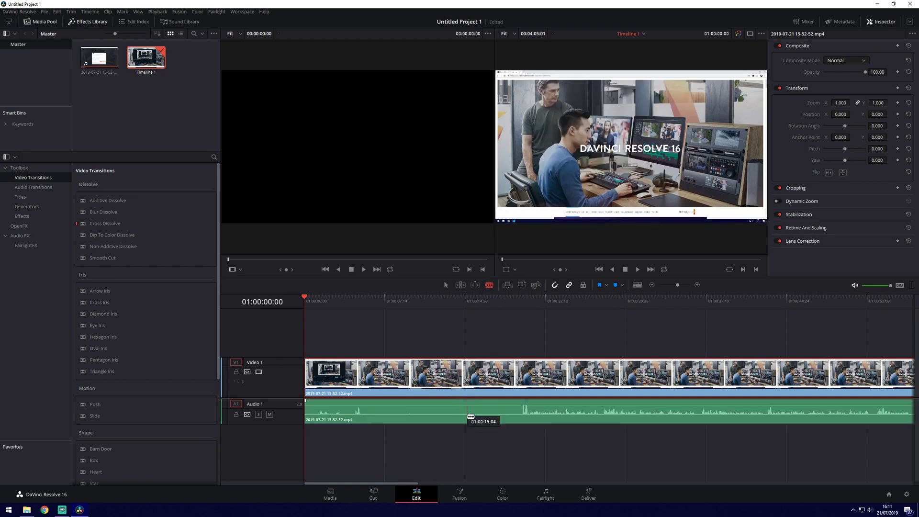
# - Blade the video clip at two points to isolate its middle section
pyautogui.rightClick(479, 391)
pyautogui.click(472, 306)
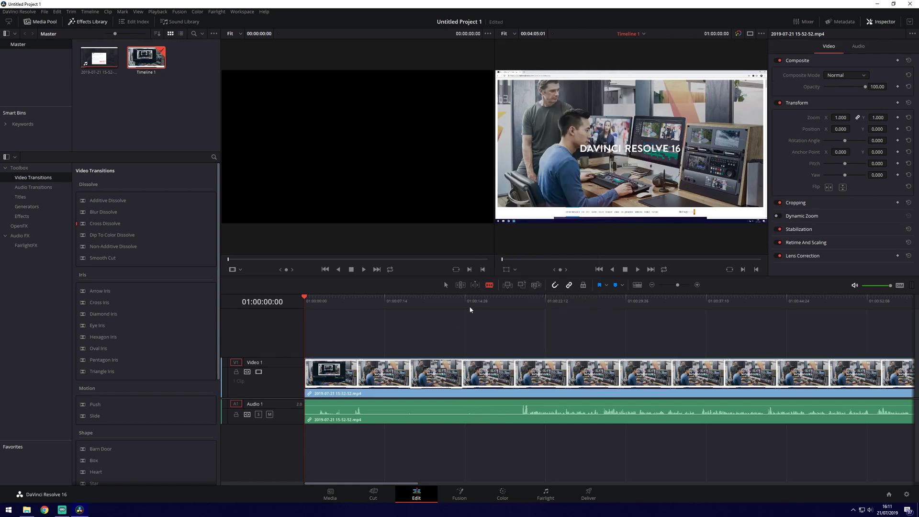
pyautogui.rightClick(475, 379)
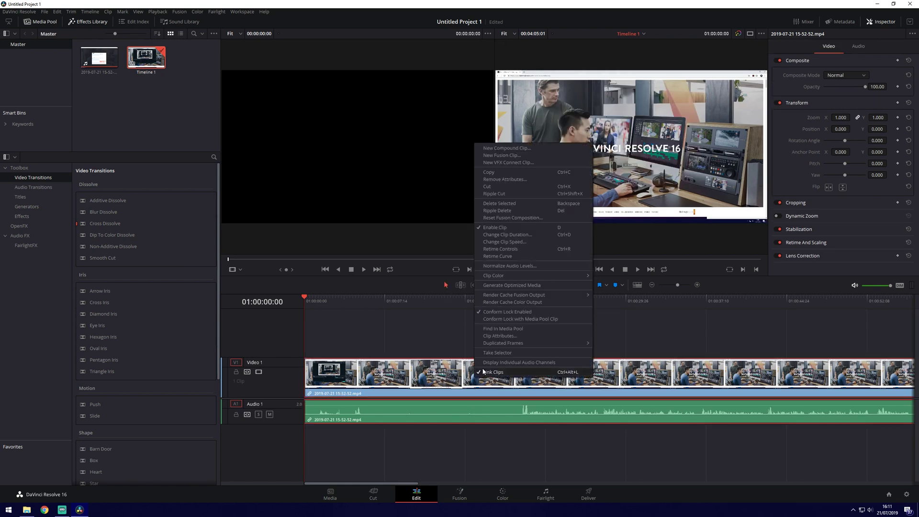
pyautogui.click(458, 348)
pyautogui.press('b')
pyautogui.click(422, 378)
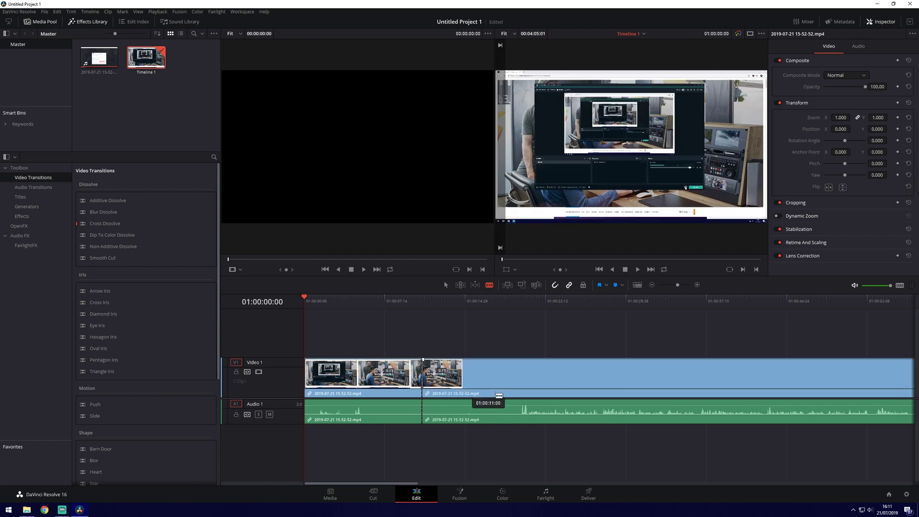
pyautogui.click(502, 379)
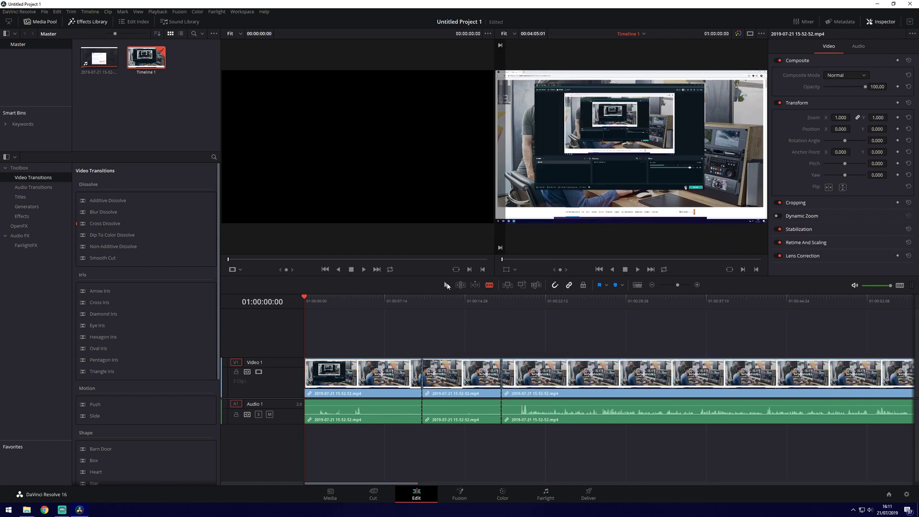
# - Delete the middle section and drag the second clip left to close the gap
pyautogui.press('a')
pyautogui.click(469, 385)
pyautogui.press('Delete')
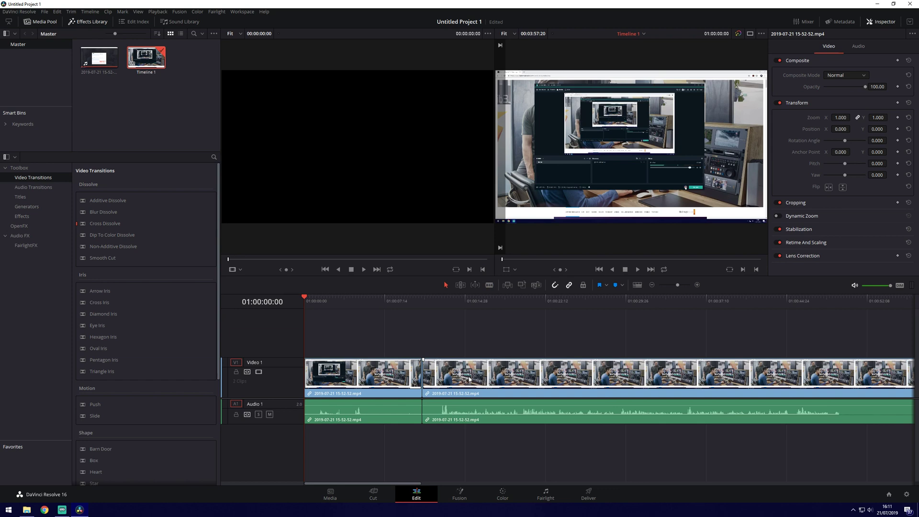
pyautogui.hotkey('ctrl', 'z')
pyautogui.press('BackSpace')
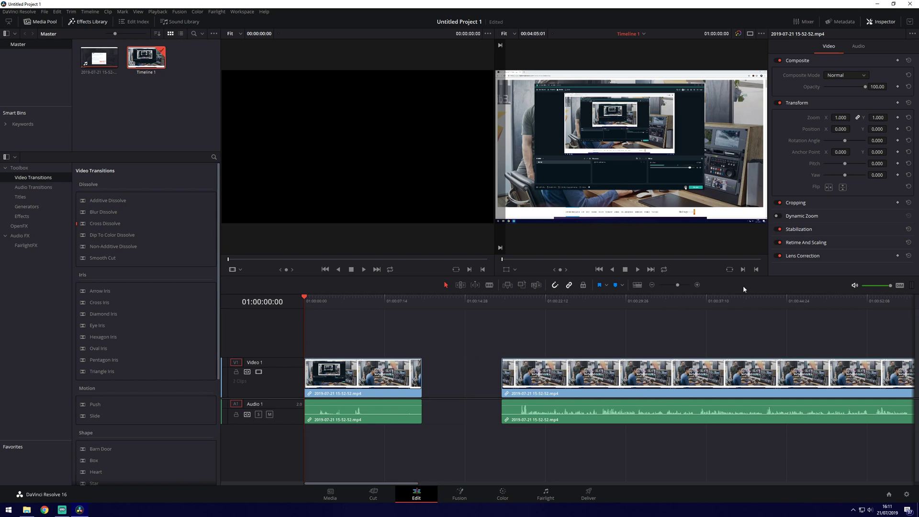
pyautogui.moveTo(702, 374); pyautogui.dragTo(623, 352)
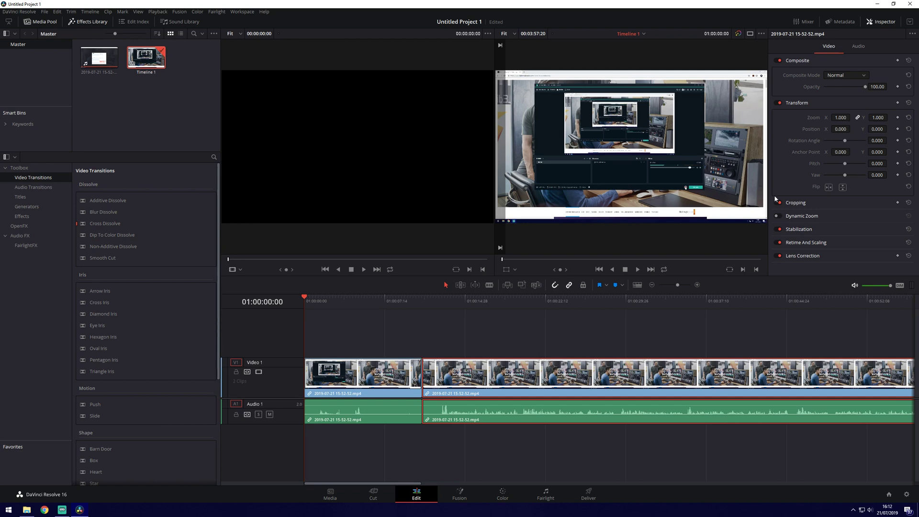
# - Set the second clip's Inspector zoom to 2.390 and Position X to 1254, previewing playback
pyautogui.moveTo(848, 121); pyautogui.dragTo(853, 117)
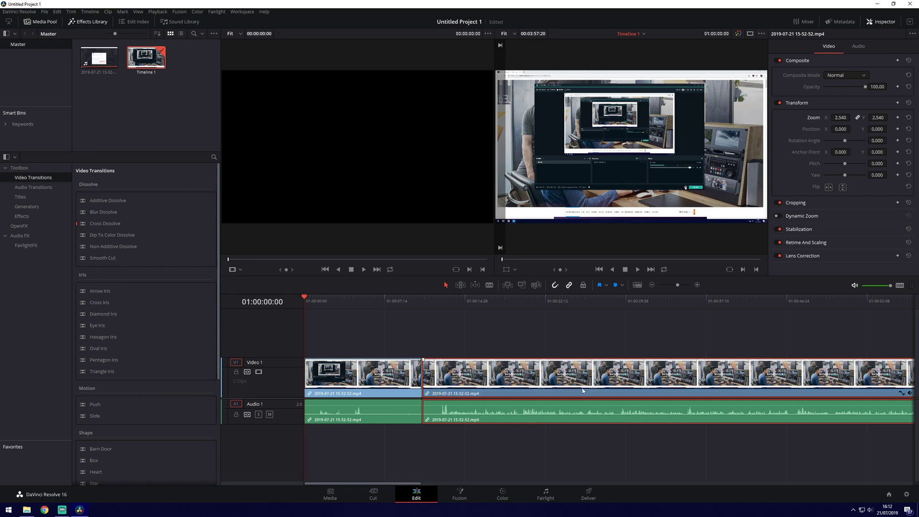
pyautogui.moveTo(489, 301); pyautogui.dragTo(450, 300)
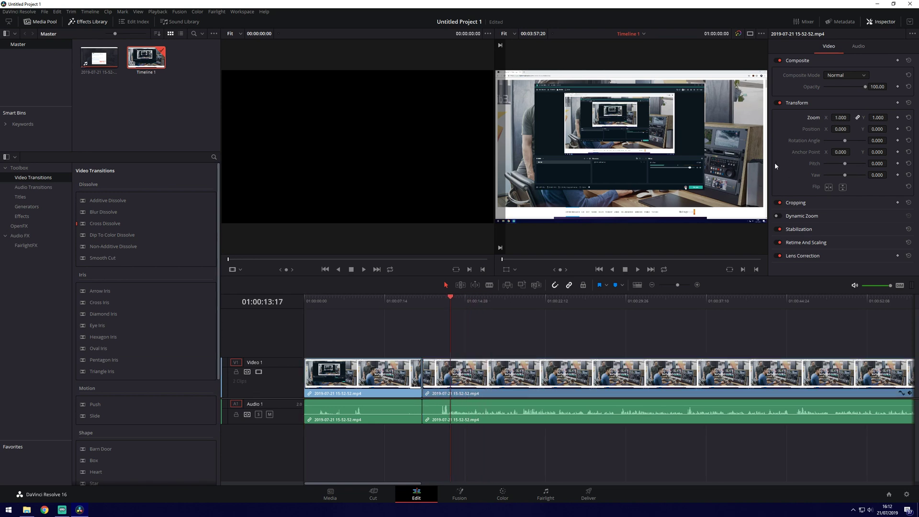
pyautogui.doubleClick(842, 116)
pyautogui.moveTo(842, 116); pyautogui.dragTo(858, 117)
pyautogui.moveTo(456, 301); pyautogui.dragTo(411, 300)
pyautogui.press('space')
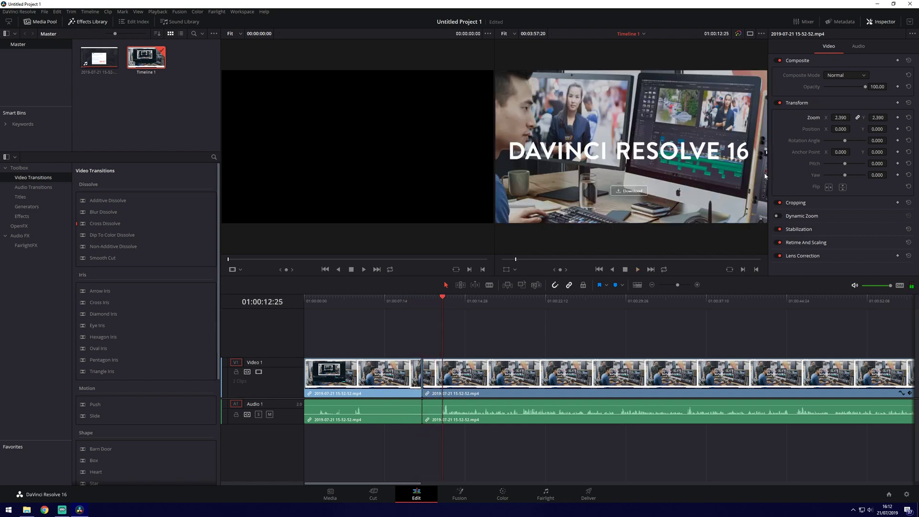
pyautogui.moveTo(847, 128); pyautogui.dragTo(839, 175)
pyautogui.click(474, 386)
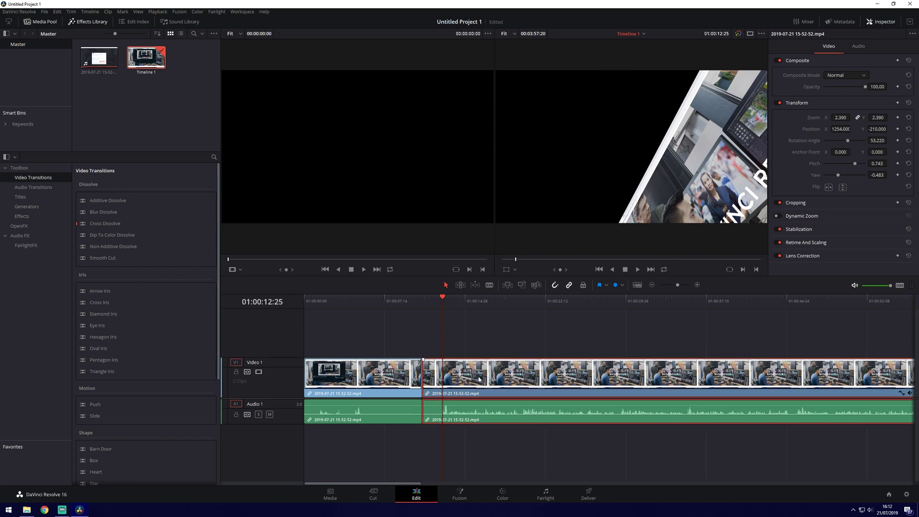
# - Undo the rotation, tilt, position and zoom changes and toggle Dynamic Zoom on the clip
pyautogui.hotkey('ctrl', 'z')
pyautogui.hotkey('ctrl', 'z')
pyautogui.hotkey('ctrl', 'z')
pyautogui.hotkey('ctrl', 'z')
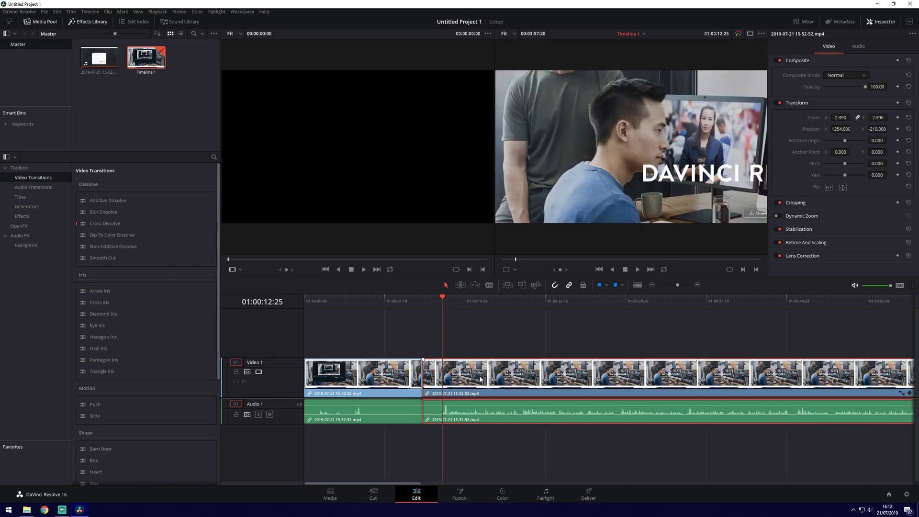
pyautogui.hotkey('ctrl', 'z')
pyautogui.hotkey('ctrl', 'z')
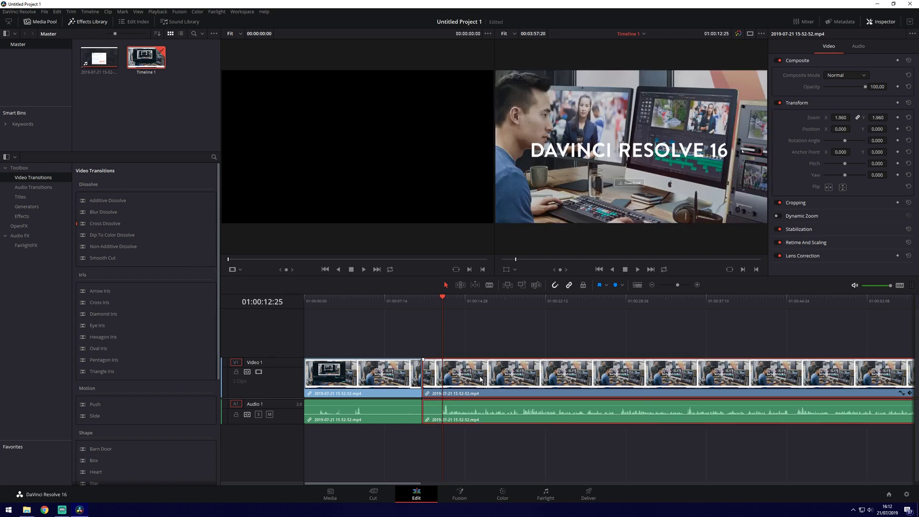
pyautogui.click(778, 215)
# - Lower the clip's volume in the Inspector, then drag its Audio 1 level line to about 4.52 dB
pyautogui.scroll(1, 646, 156)
pyautogui.click(859, 48)
pyautogui.moveTo(857, 75)
pyautogui.mouseDown()
pyautogui.moveTo(837, 74)
pyautogui.moveTo(859, 76)
pyautogui.mouseUp()
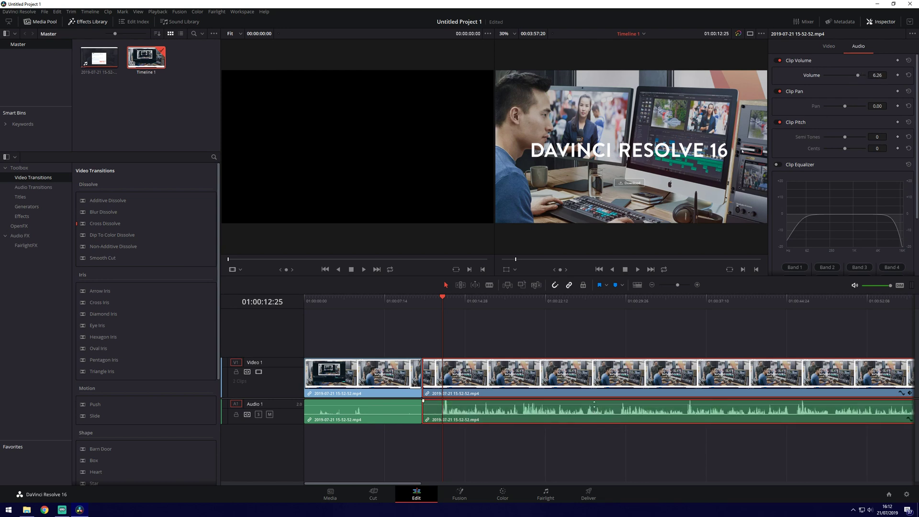
pyautogui.click(881, 21)
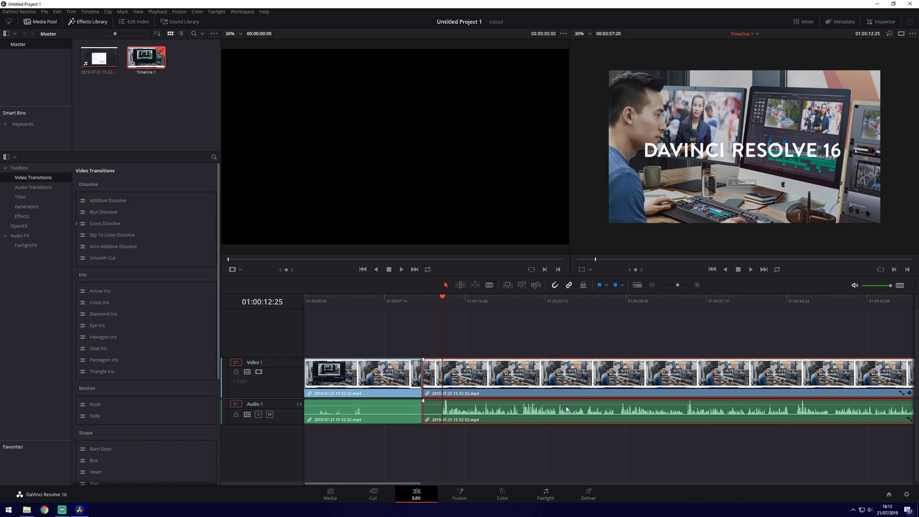
pyautogui.moveTo(566, 404); pyautogui.dragTo(566, 407)
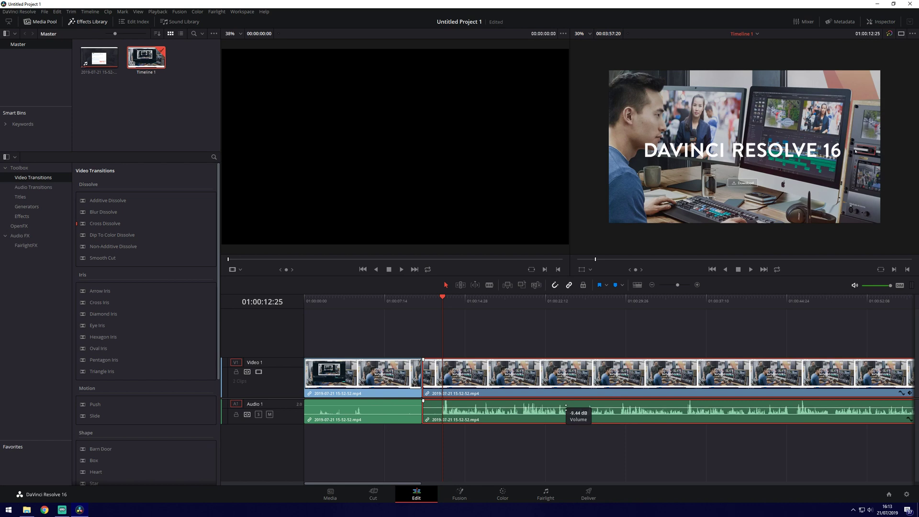
pyautogui.moveTo(566, 406); pyautogui.dragTo(566, 407)
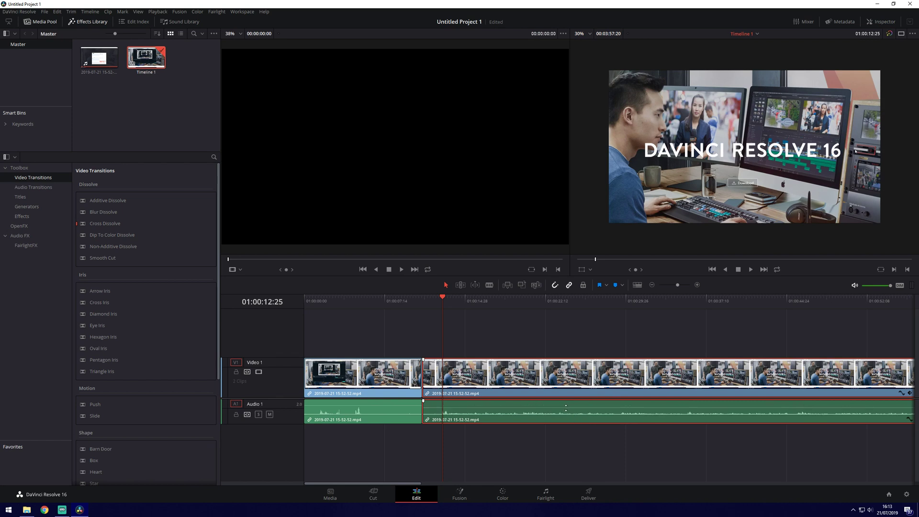
pyautogui.moveTo(661, 416); pyautogui.dragTo(646, 410)
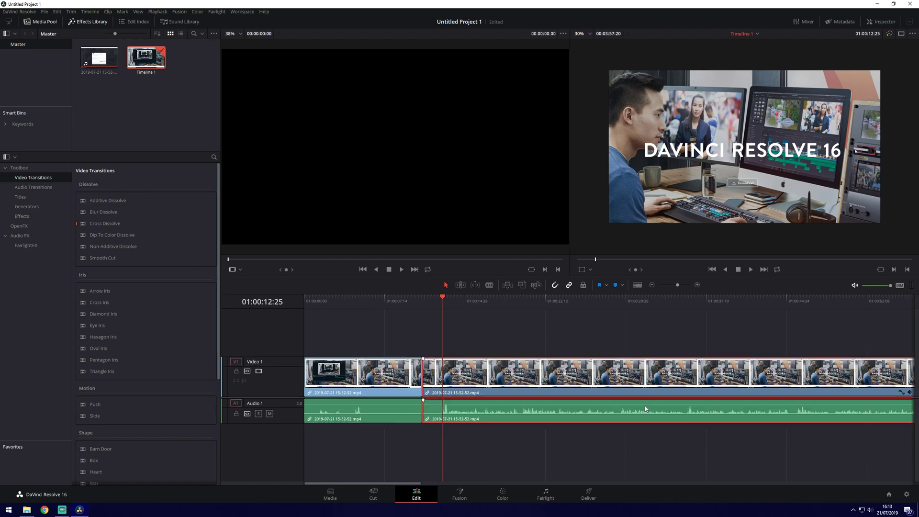
# - In Timeline View Options, toggle waveforms, switch the audio waveform style and shrink video track height
pyautogui.click(638, 285)
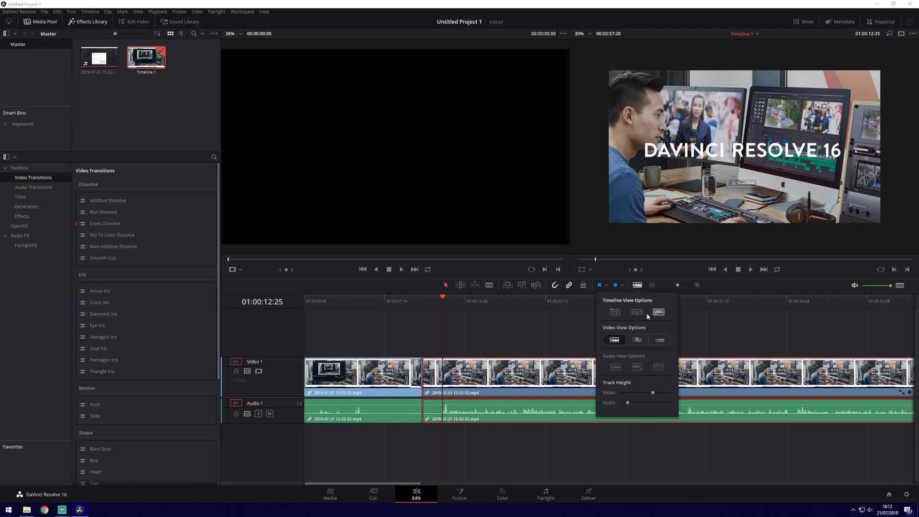
pyautogui.click(661, 314)
pyautogui.click(660, 313)
pyautogui.click(660, 312)
pyautogui.click(659, 312)
pyautogui.click(616, 367)
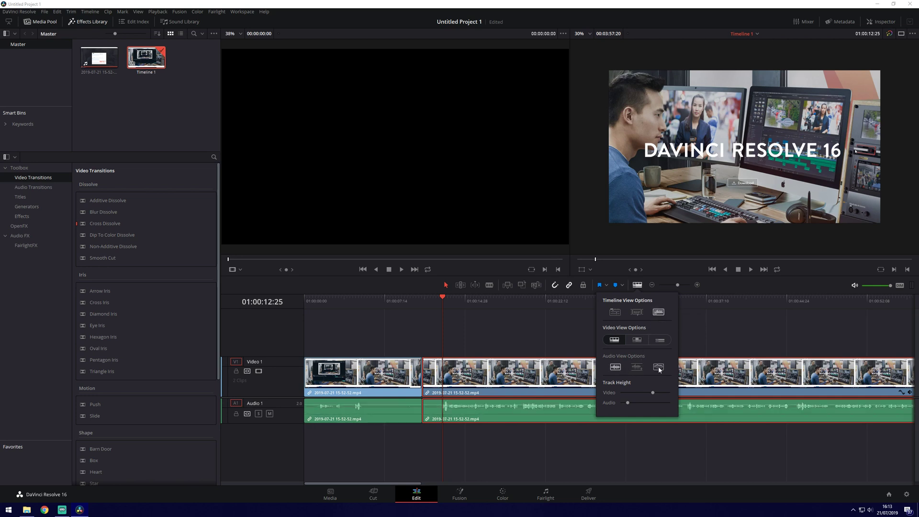
pyautogui.moveTo(652, 393); pyautogui.dragTo(639, 402)
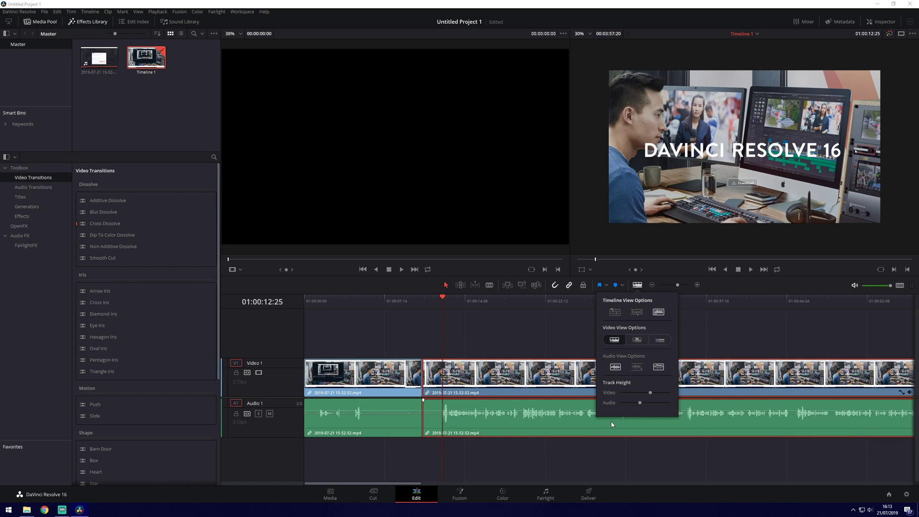
# - Show the Effects Library's list of effects and transitions
pyautogui.click(88, 21)
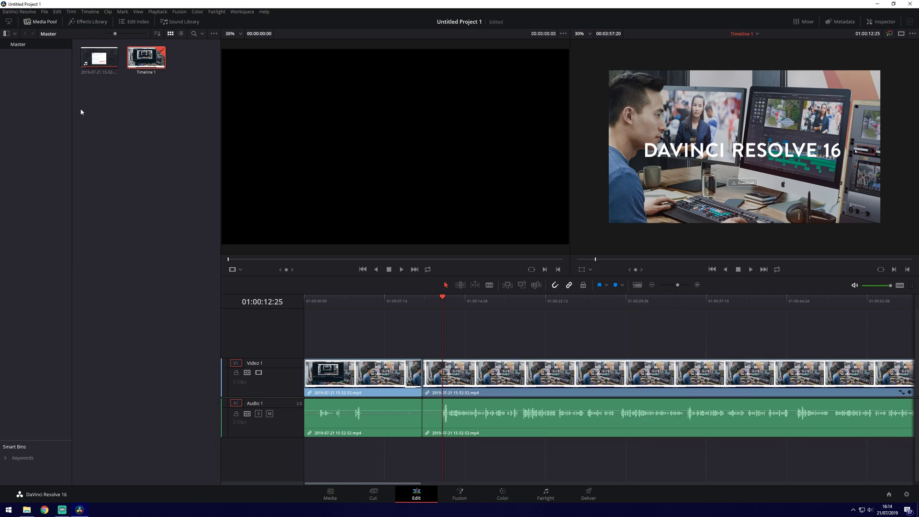
pyautogui.click(88, 22)
pyautogui.click(88, 22)
pyautogui.click(87, 21)
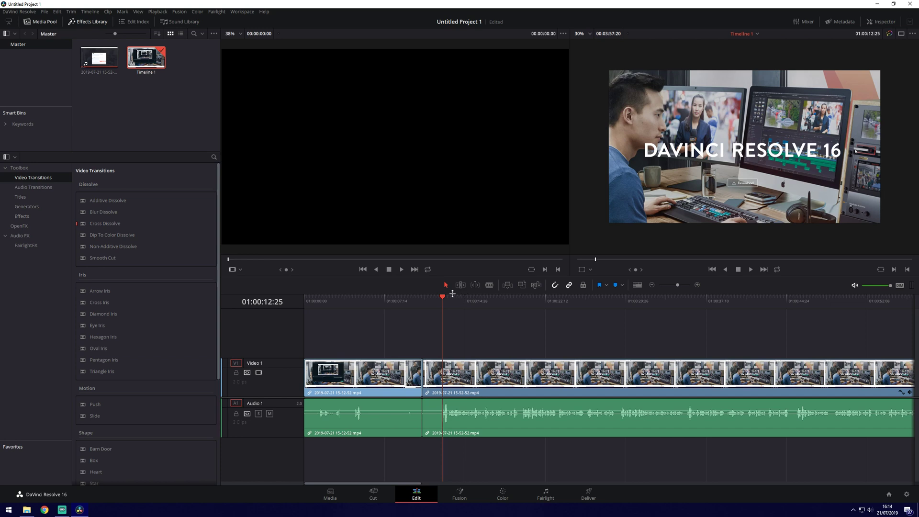
# - Place a Cross Dissolve on the V1 cut and play across it to preview
pyautogui.moveTo(453, 293); pyautogui.dragTo(403, 296)
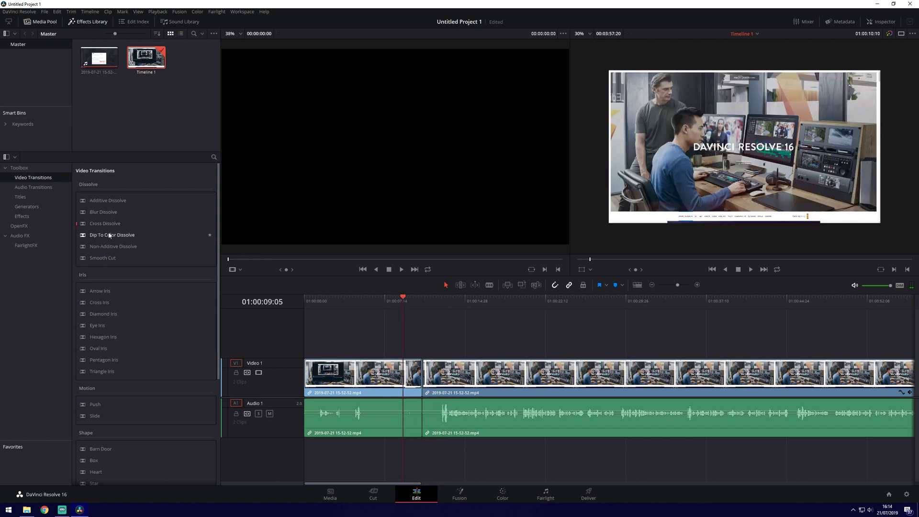
pyautogui.moveTo(104, 224); pyautogui.dragTo(422, 377)
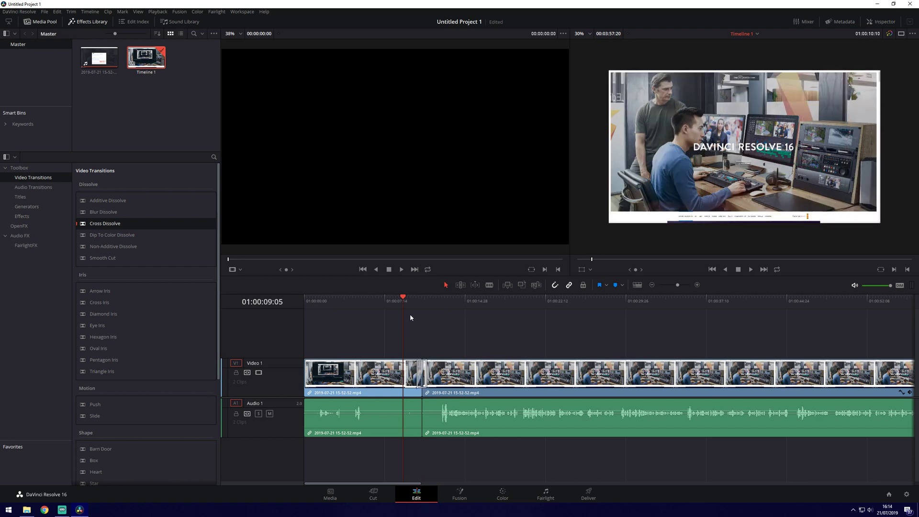
pyautogui.click(416, 299)
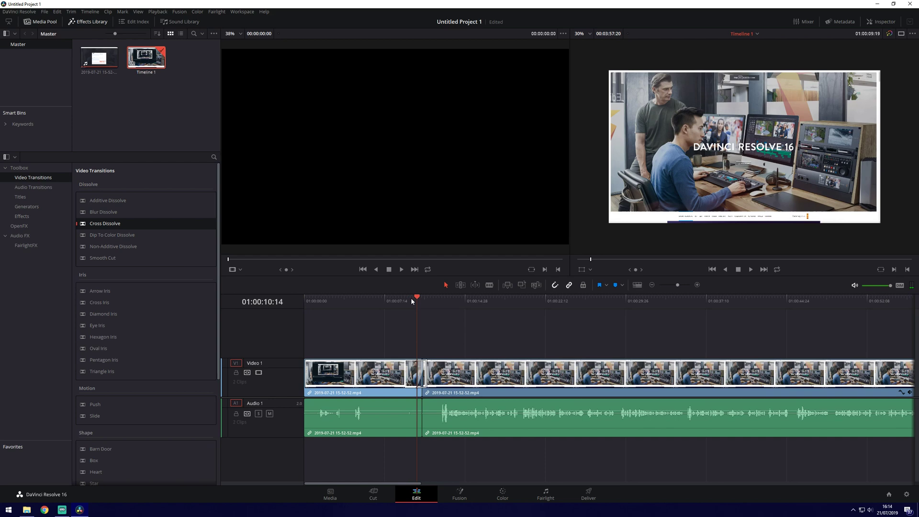
pyautogui.click(410, 300)
pyautogui.press('space')
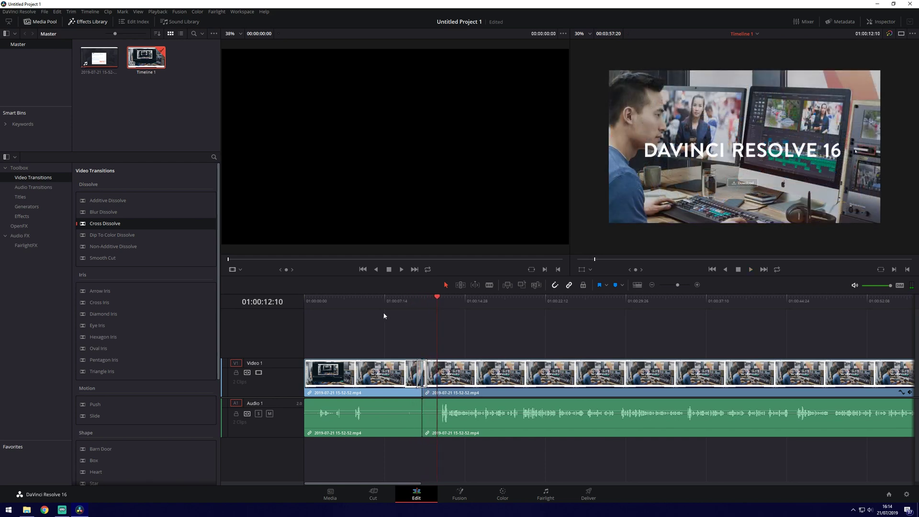
# - Add the default transition at the selected cut with Ctrl+T, then undo it
pyautogui.scroll(-2, 138, 221)
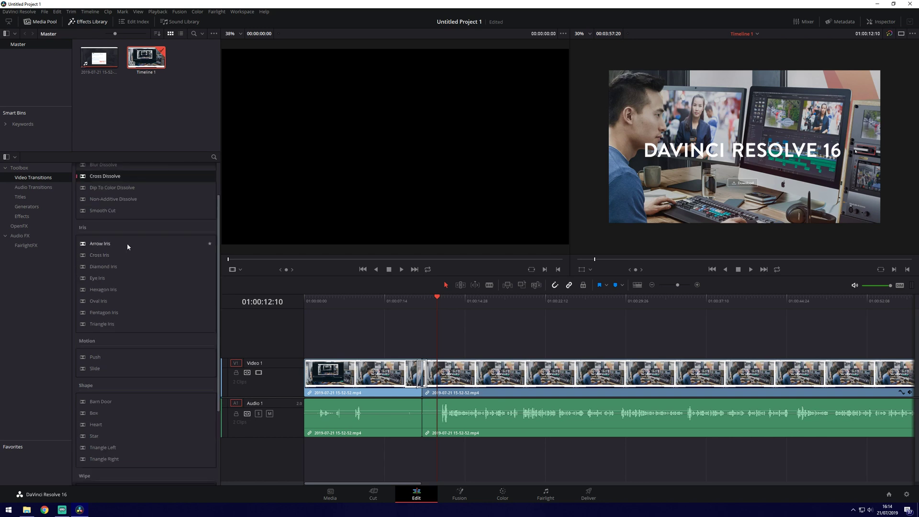
pyautogui.scroll(2, 123, 191)
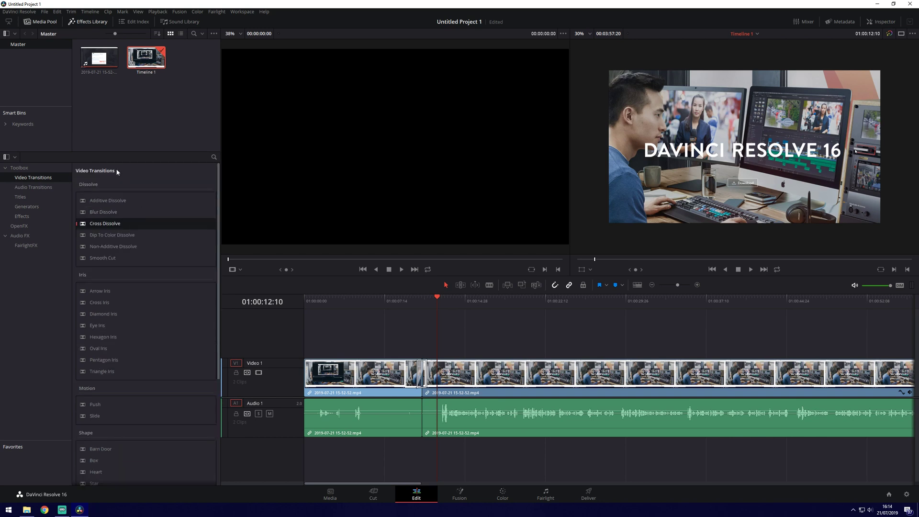
pyautogui.click(421, 372)
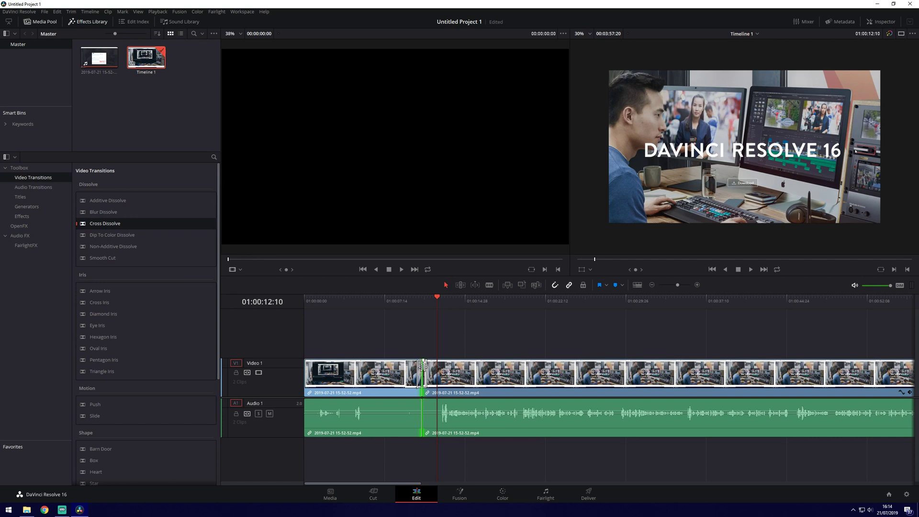
pyautogui.hotkey('ctrl', 't')
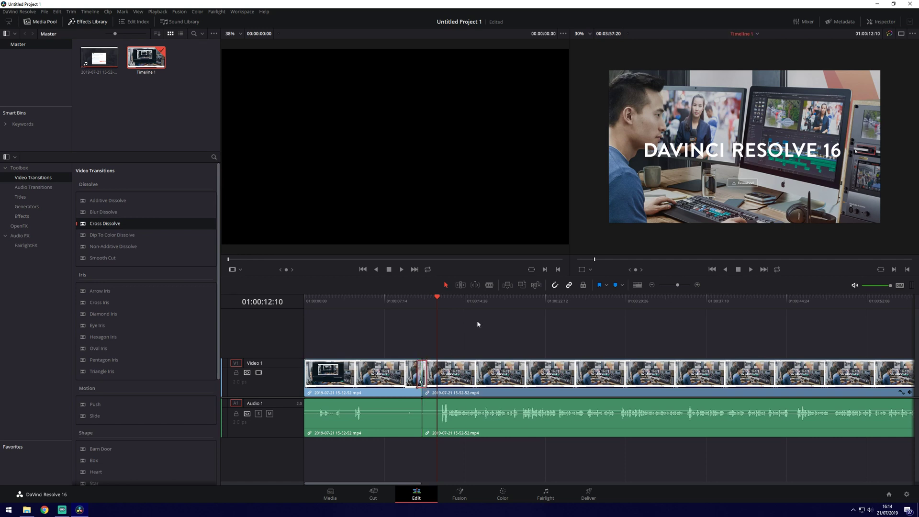
pyautogui.hotkey('ctrl', 'z')
# - Try a Triangle Left transition on the cut, preview it, then delete it
pyautogui.scroll(-3, 124, 337)
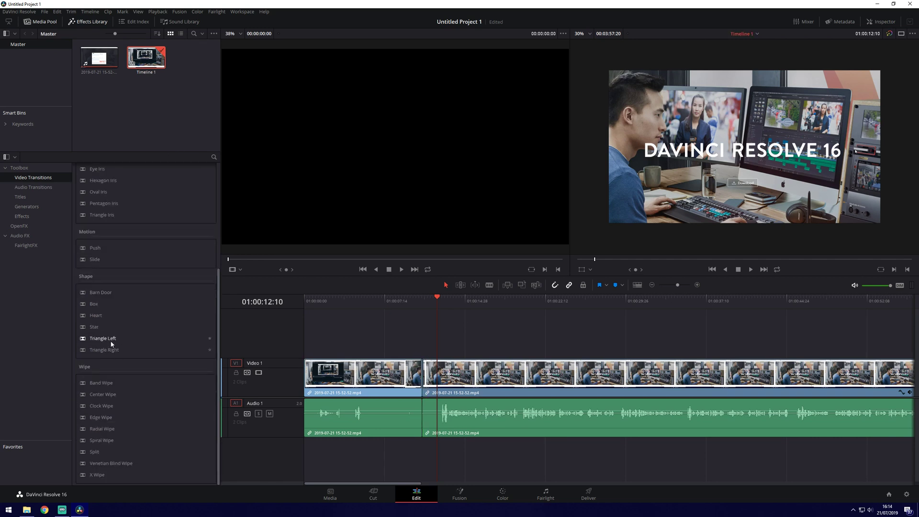
pyautogui.moveTo(102, 339); pyautogui.dragTo(422, 374)
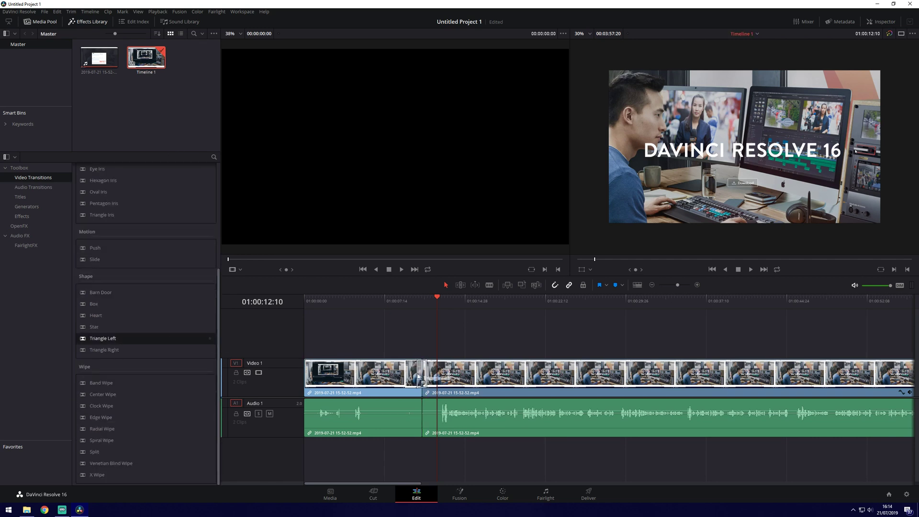
pyautogui.moveTo(437, 302); pyautogui.dragTo(410, 296)
pyautogui.press('space')
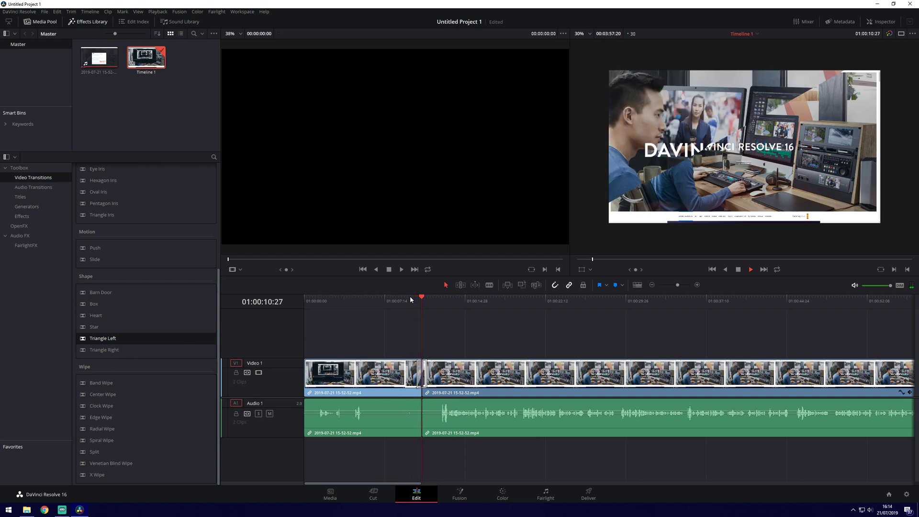
pyautogui.click(423, 373)
pyautogui.press('Delete')
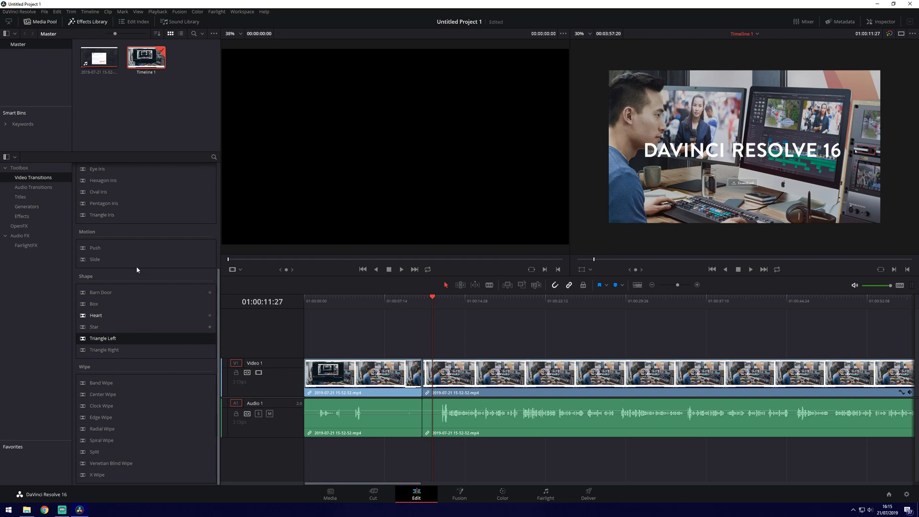
pyautogui.scroll(4, 127, 247)
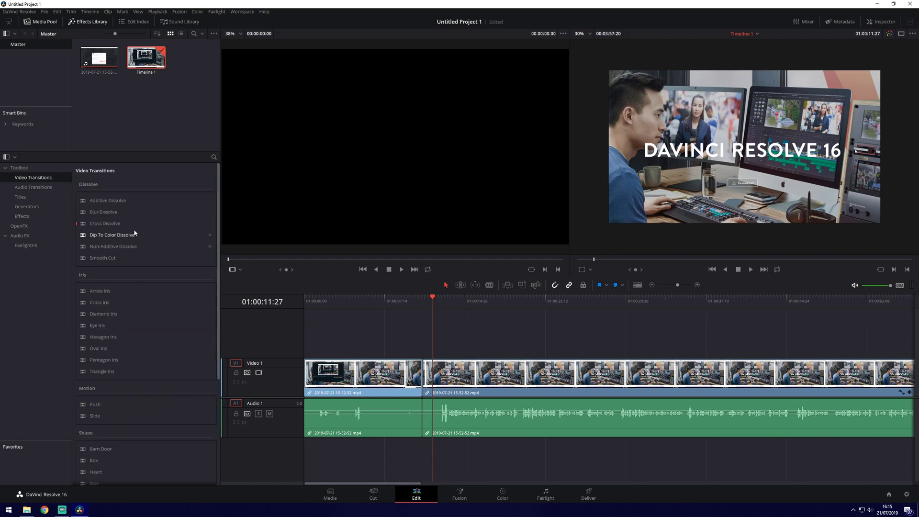
# - Add a Cross Fade +3 dB at the audio cut, then bring up the Titles list
pyautogui.click(48, 187)
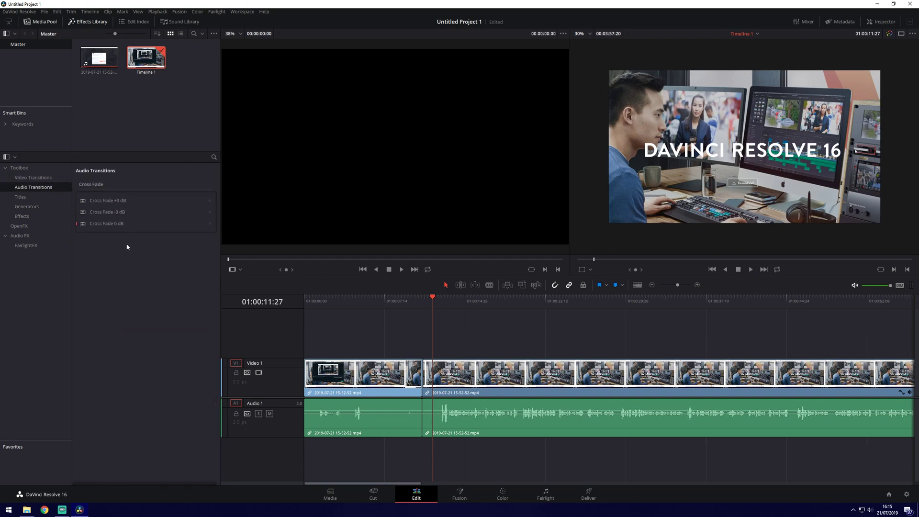
pyautogui.moveTo(126, 201); pyautogui.dragTo(422, 414)
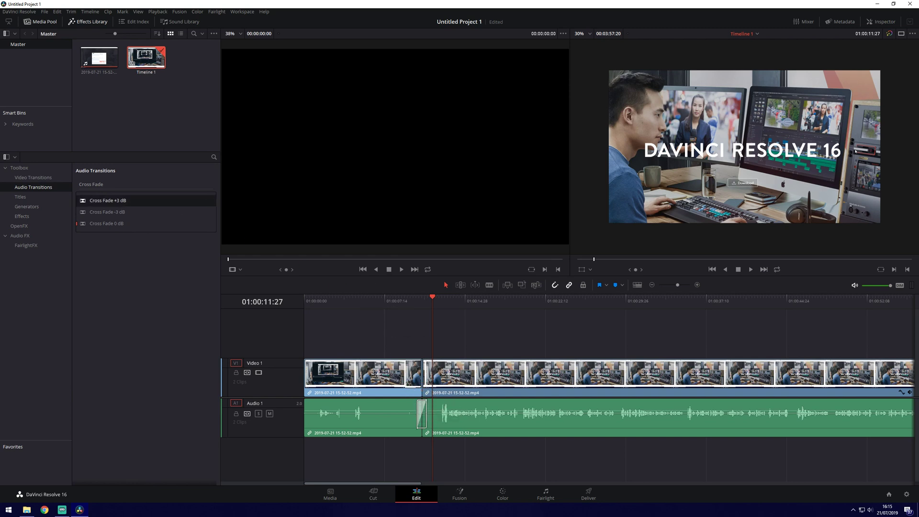
pyautogui.press('Down')
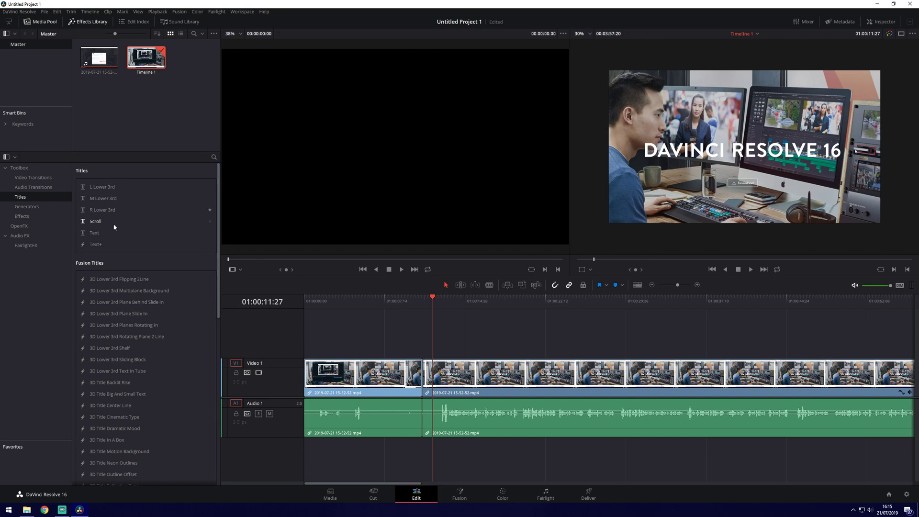
# - Add a Text title on a new Video 2 track and move 'Title' to the frame's lower left
pyautogui.scroll(-4, 115, 267)
pyautogui.scroll(-10, 115, 267)
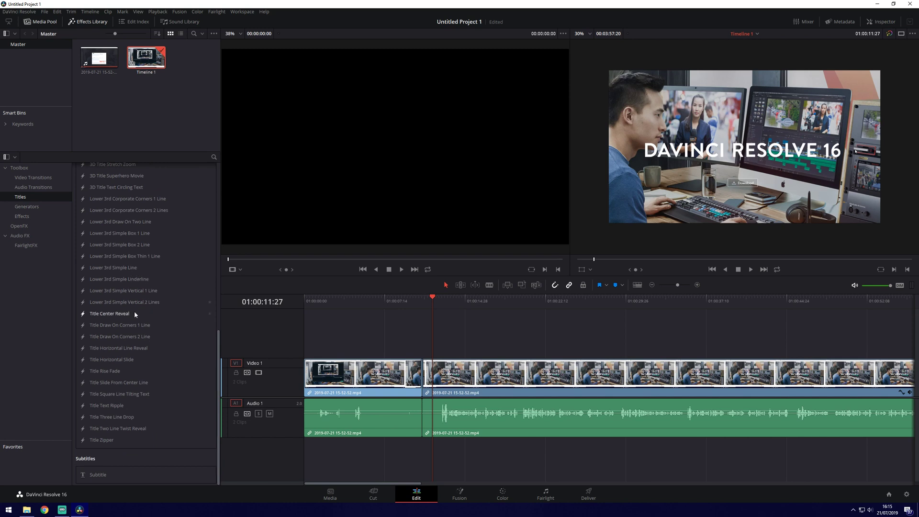
pyautogui.scroll(15, 140, 311)
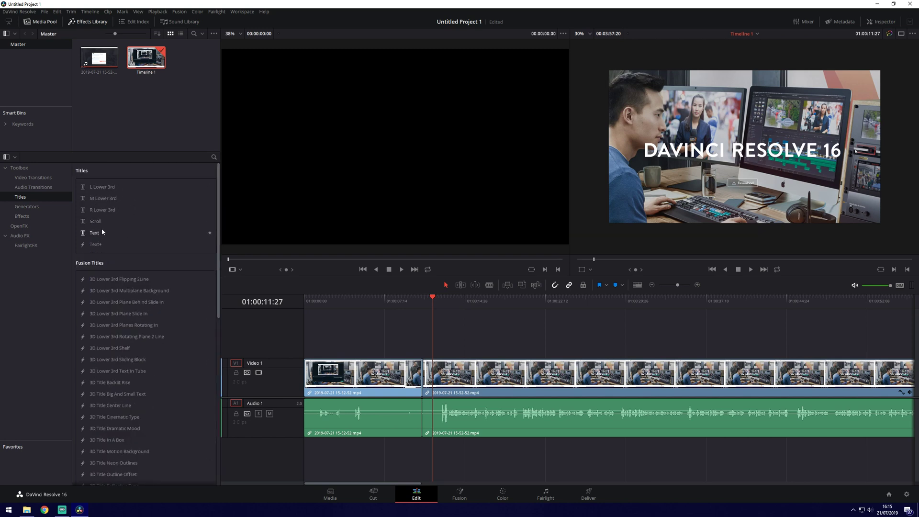
pyautogui.moveTo(107, 232); pyautogui.dragTo(442, 353)
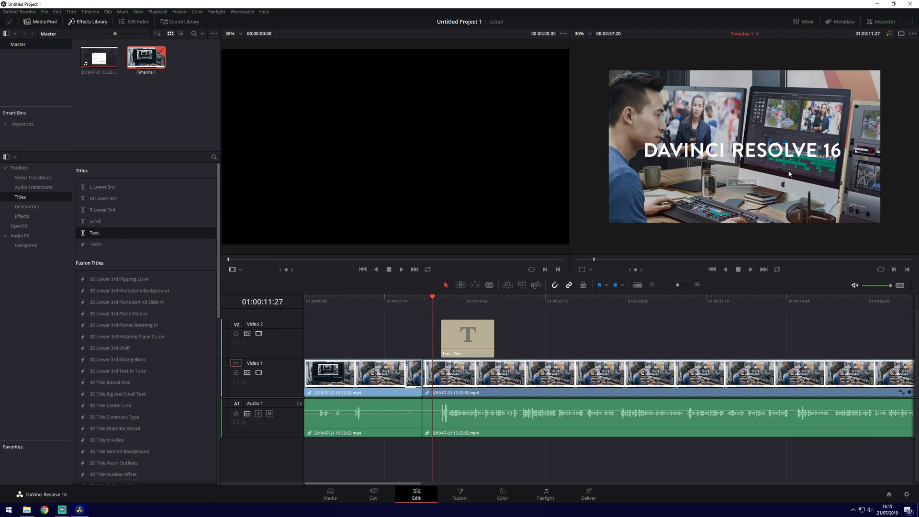
pyautogui.click(468, 336)
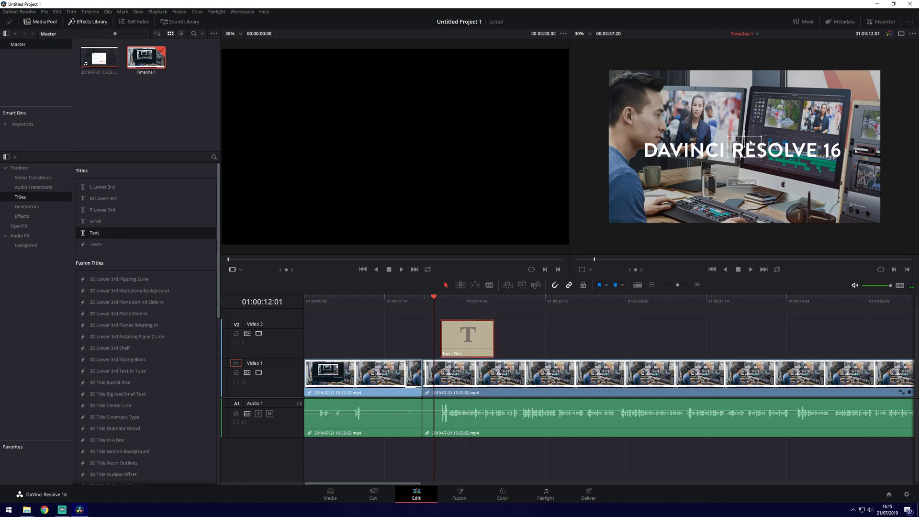
pyautogui.moveTo(752, 150); pyautogui.dragTo(705, 193)
pyautogui.hotkey('shift', 'Right')
pyautogui.hotkey('shift', 'Right')
pyautogui.hotkey('shift', 'Right')
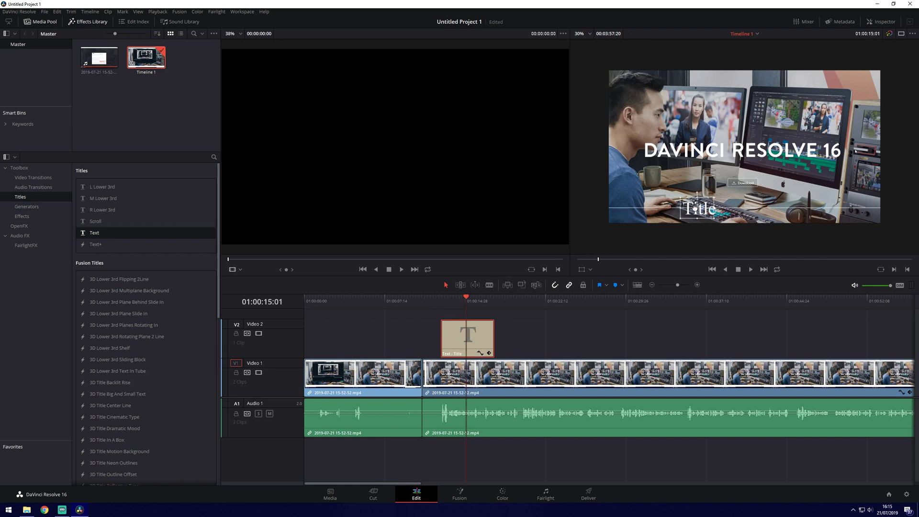
pyautogui.moveTo(717, 212); pyautogui.dragTo(654, 209)
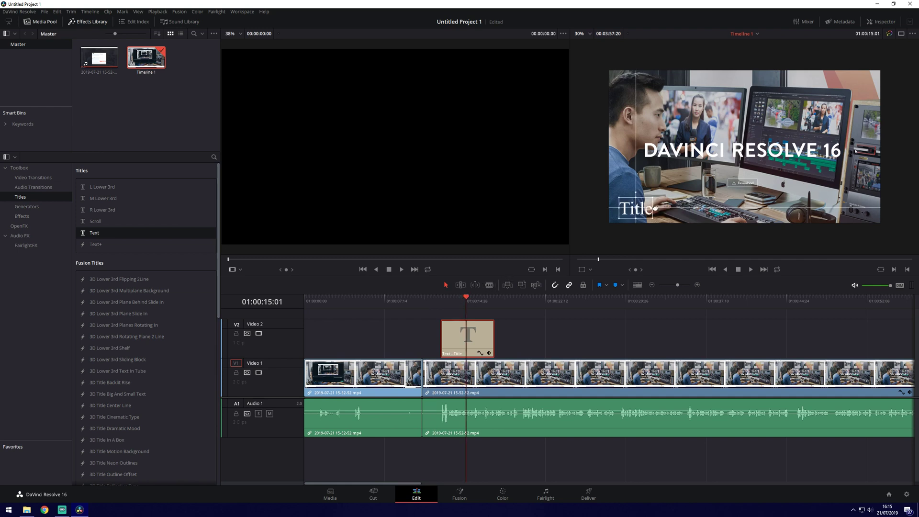
# - In the Inspector, colour the title text red and set its tracking to -5
pyautogui.click(883, 22)
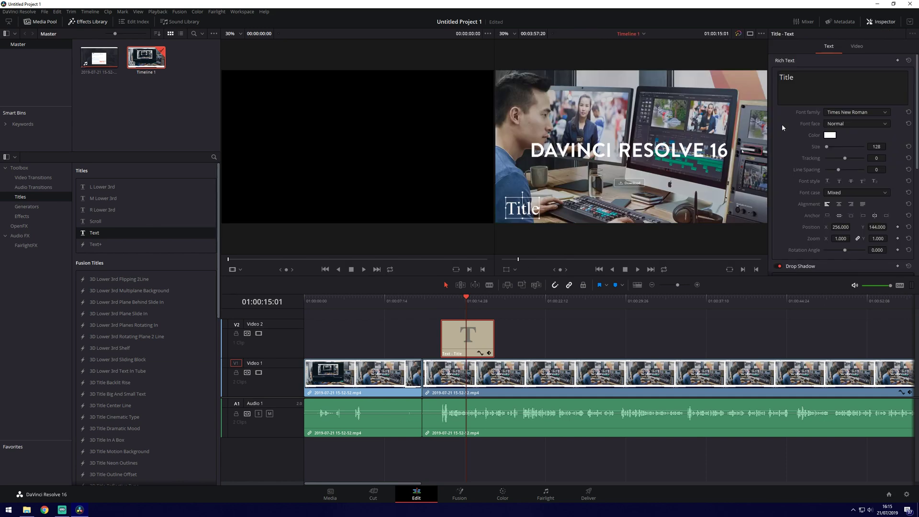
pyautogui.click(830, 135)
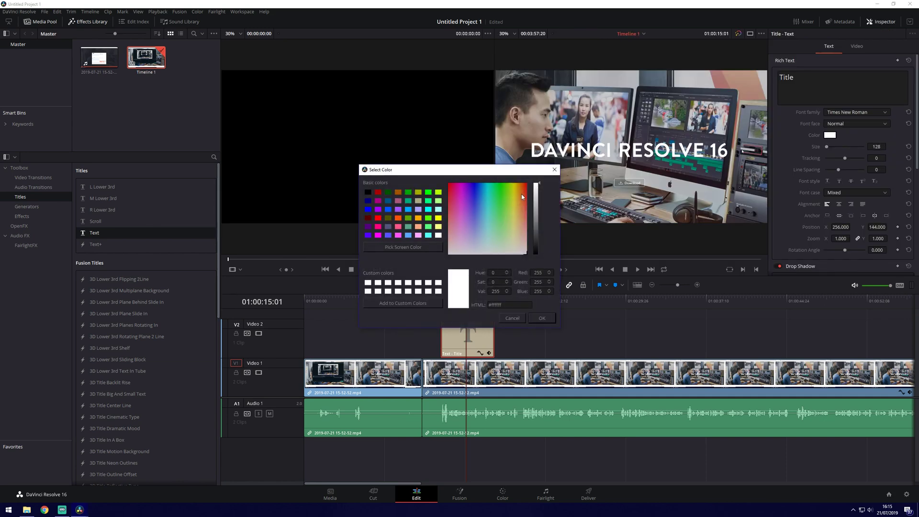
pyautogui.moveTo(518, 196); pyautogui.dragTo(444, 184)
pyautogui.click(542, 318)
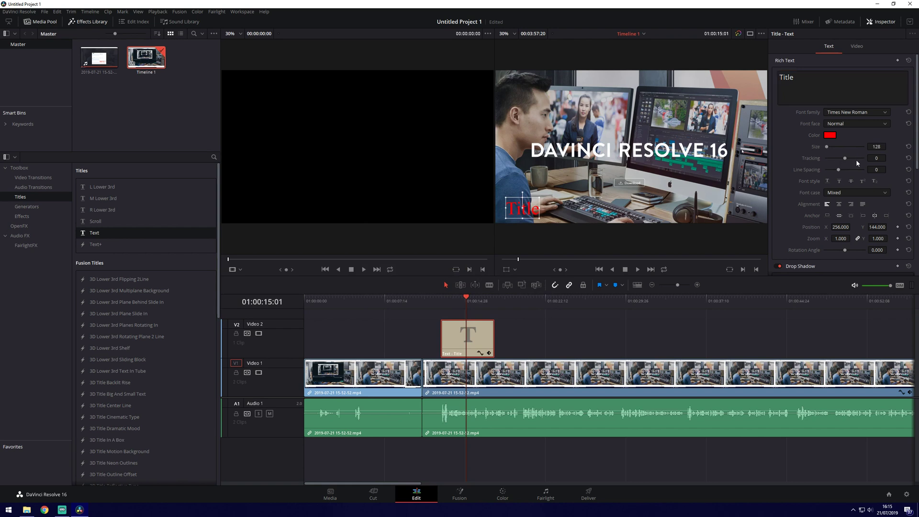
pyautogui.moveTo(846, 158)
pyautogui.mouseDown()
pyautogui.moveTo(854, 158)
pyautogui.moveTo(843, 158)
pyautogui.mouseUp()
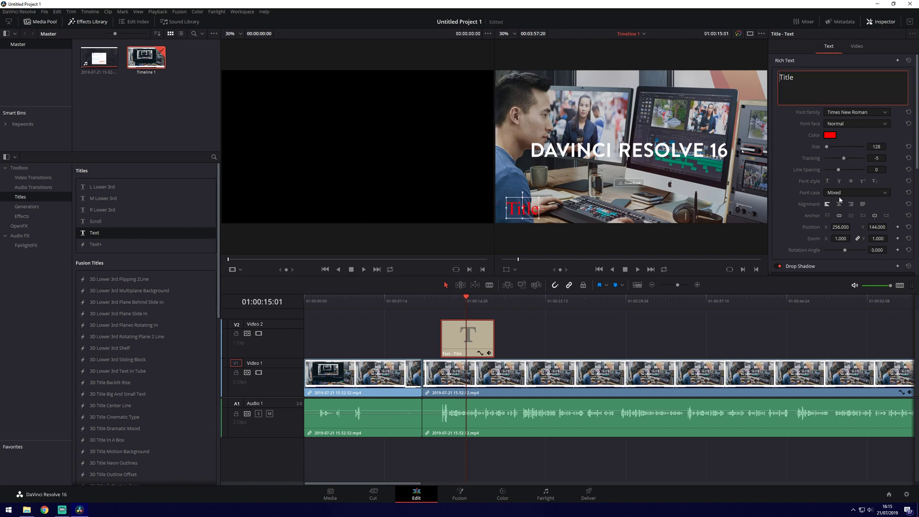
pyautogui.scroll(-3, 819, 204)
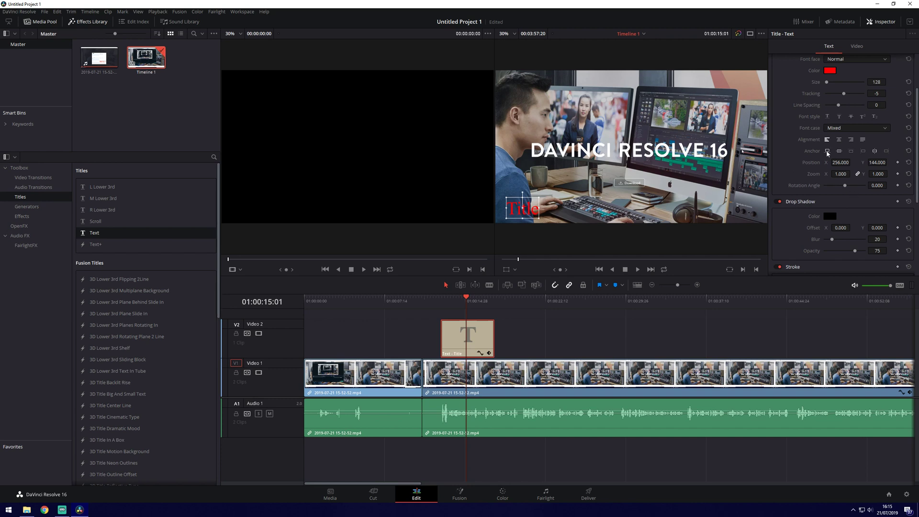
pyautogui.scroll(-2, 799, 190)
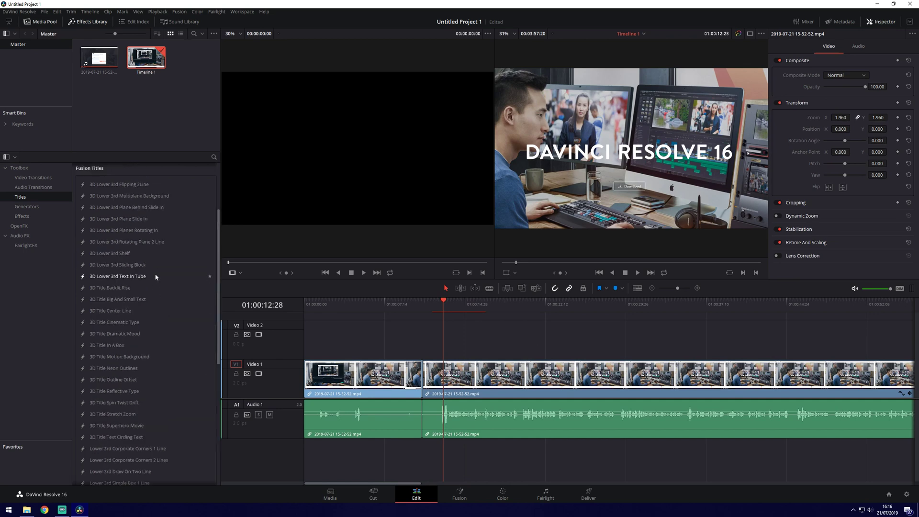
# - Drop the Fusion Titles 'Title Center Reveal' onto Video 2 above the footage
pyautogui.scroll(3, 156, 277)
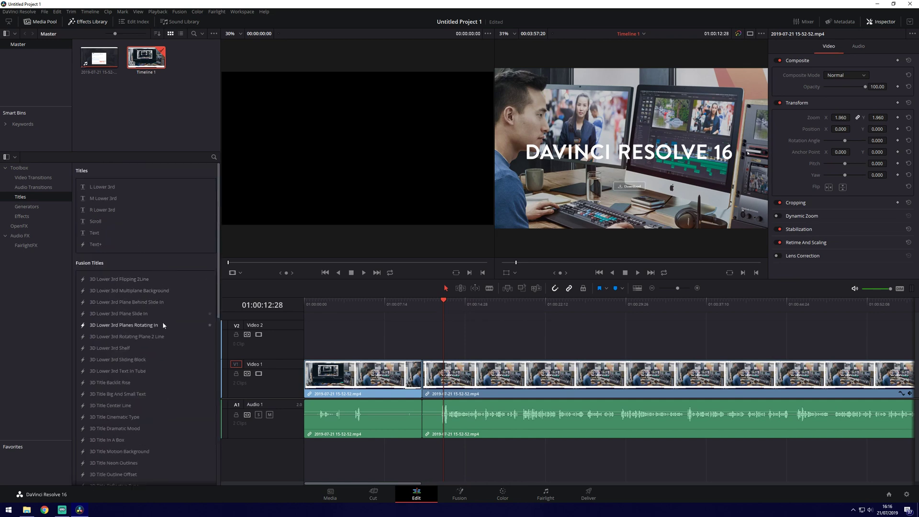
pyautogui.scroll(-9, 151, 316)
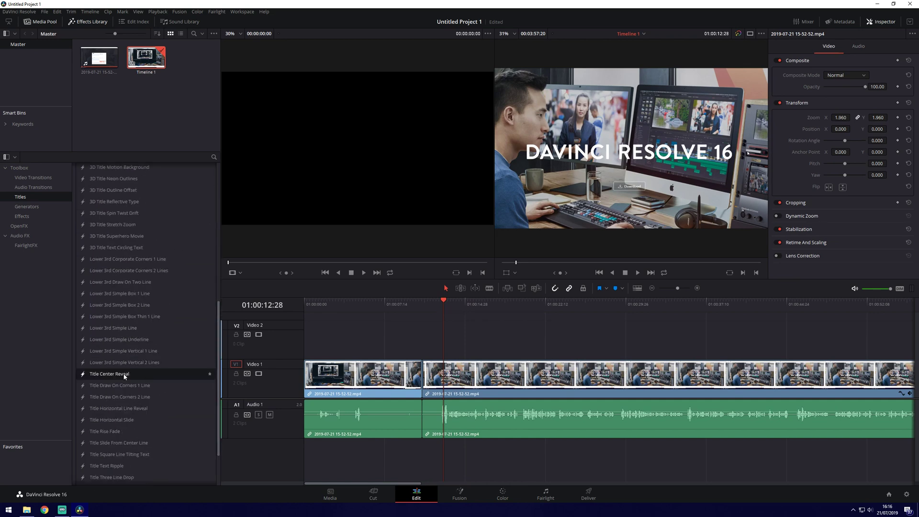
pyautogui.scroll(9, 159, 226)
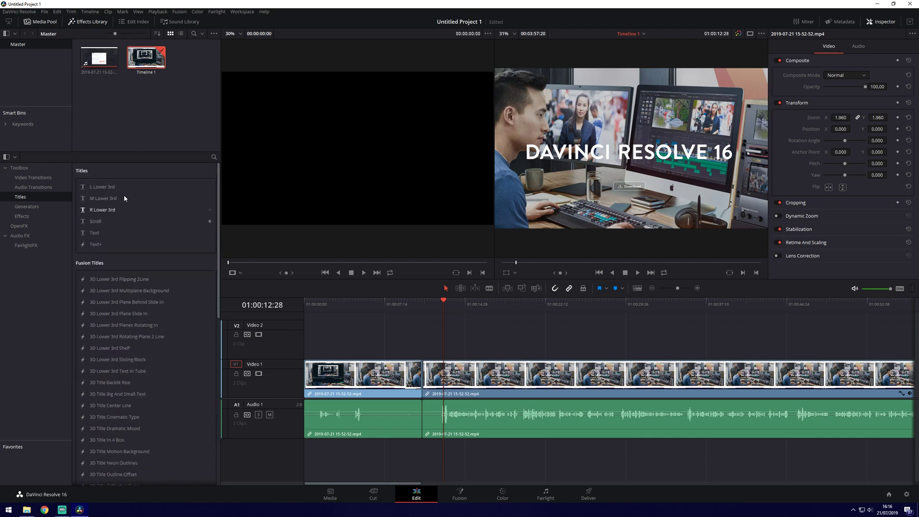
pyautogui.scroll(-8, 131, 331)
pyautogui.scroll(-2, 134, 329)
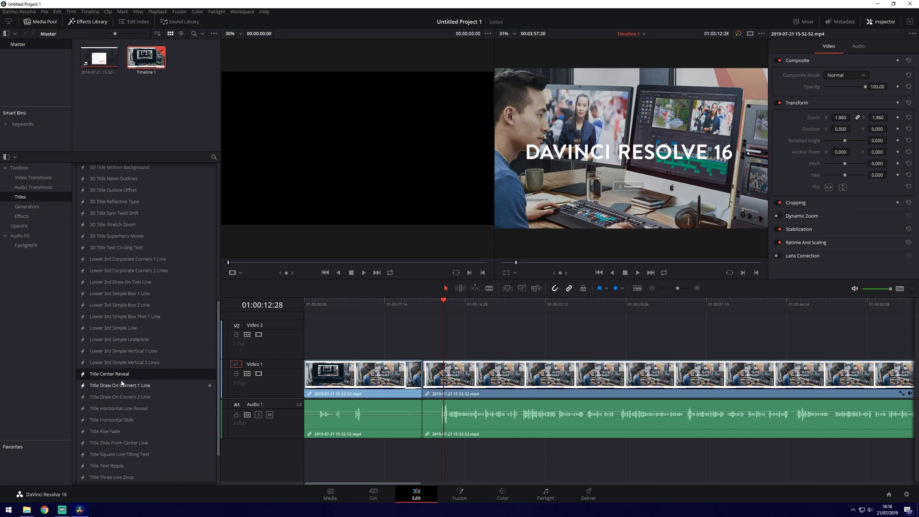
pyautogui.moveTo(114, 376); pyautogui.dragTo(468, 308)
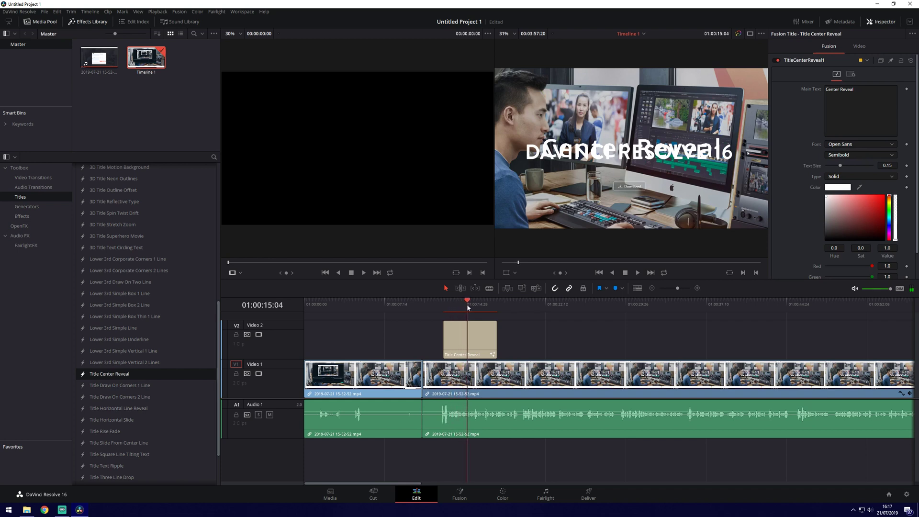
# - Shift the Center Reveal title left in the frame and make its text red
pyautogui.click(861, 46)
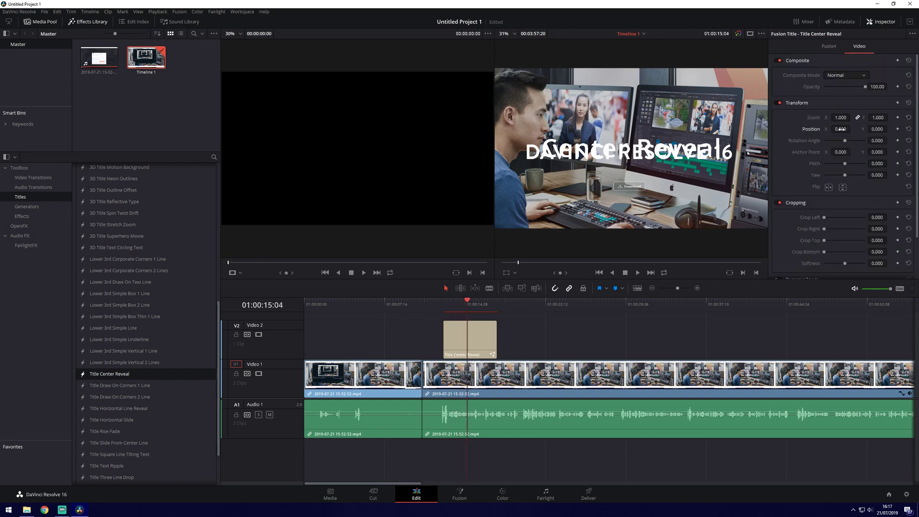
pyautogui.moveTo(841, 129); pyautogui.dragTo(767, 129)
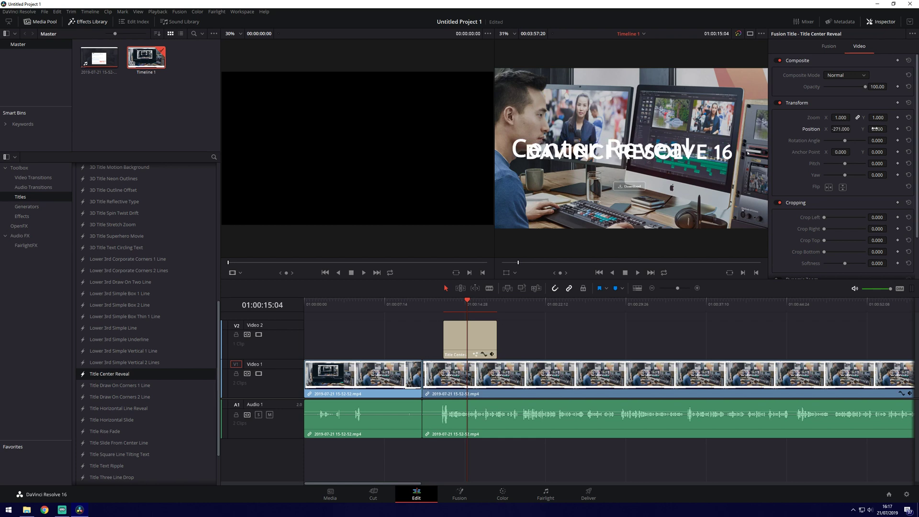
pyautogui.moveTo(889, 128); pyautogui.dragTo(890, 129)
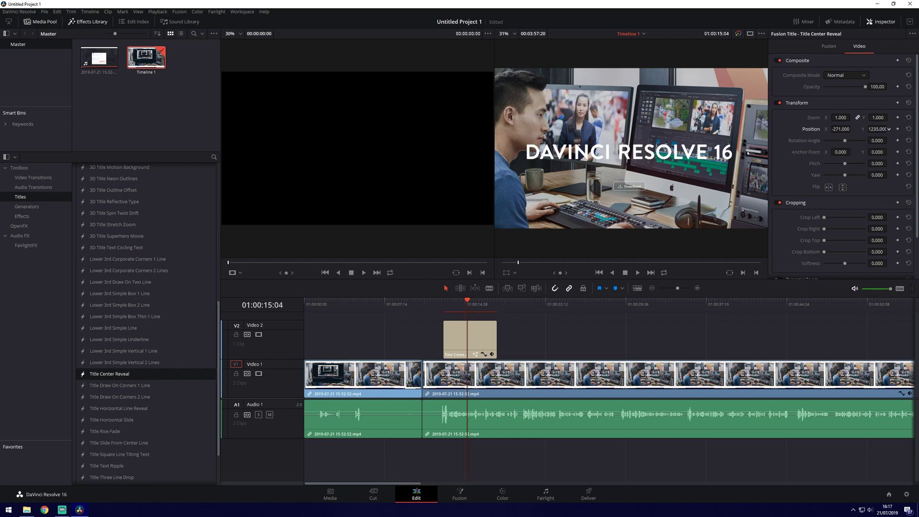
pyautogui.moveTo(890, 128); pyautogui.dragTo(877, 130)
pyautogui.scroll(-2, 812, 138)
pyautogui.click(829, 46)
pyautogui.moveTo(829, 203); pyautogui.dragTo(890, 198)
# - Preview the title animation twice, then delete the Center Reveal clip from Video 2
pyautogui.moveTo(471, 299); pyautogui.dragTo(439, 303)
pyautogui.press('space')
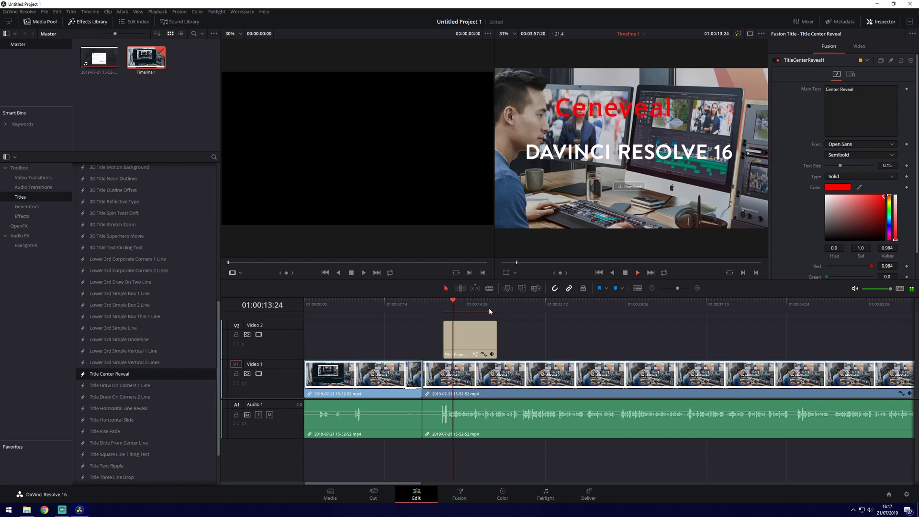
pyautogui.press('space')
pyautogui.moveTo(458, 301); pyautogui.dragTo(437, 300)
pyautogui.press('space')
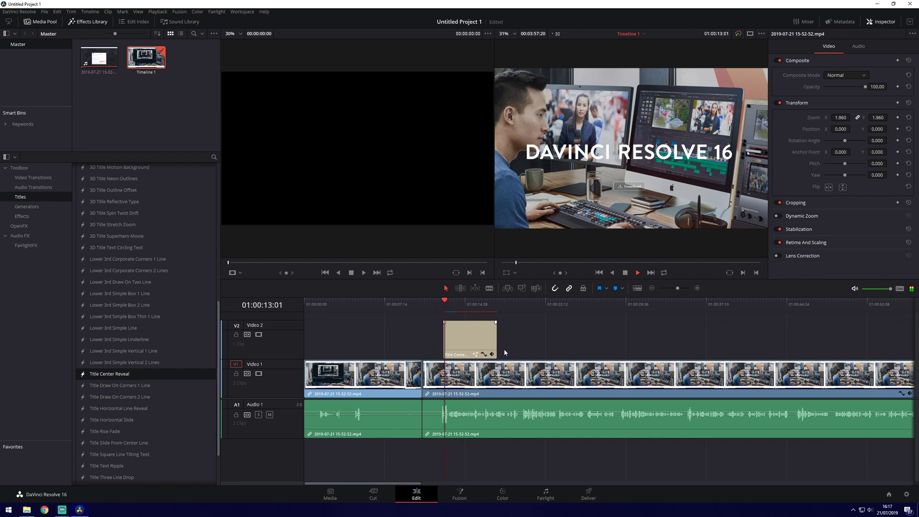
pyautogui.press('space')
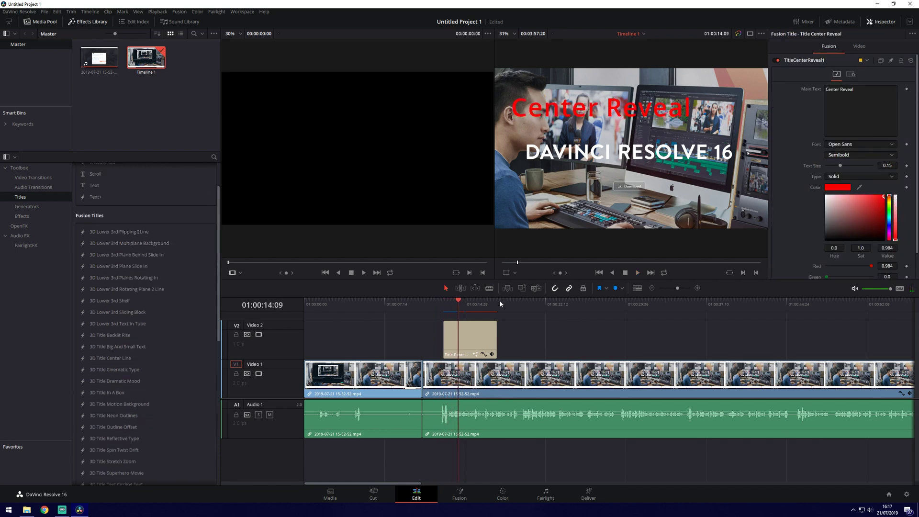
pyautogui.click(477, 336)
pyautogui.press('Delete')
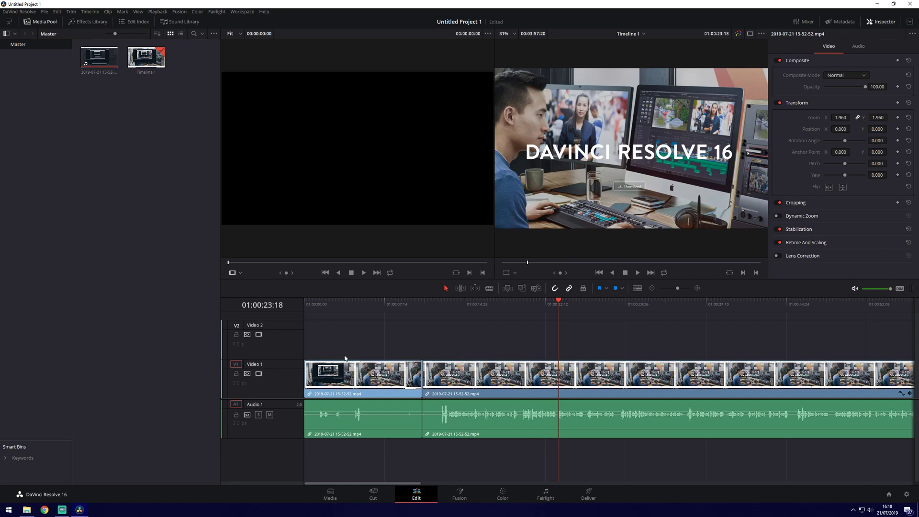
pyautogui.click(27, 510)
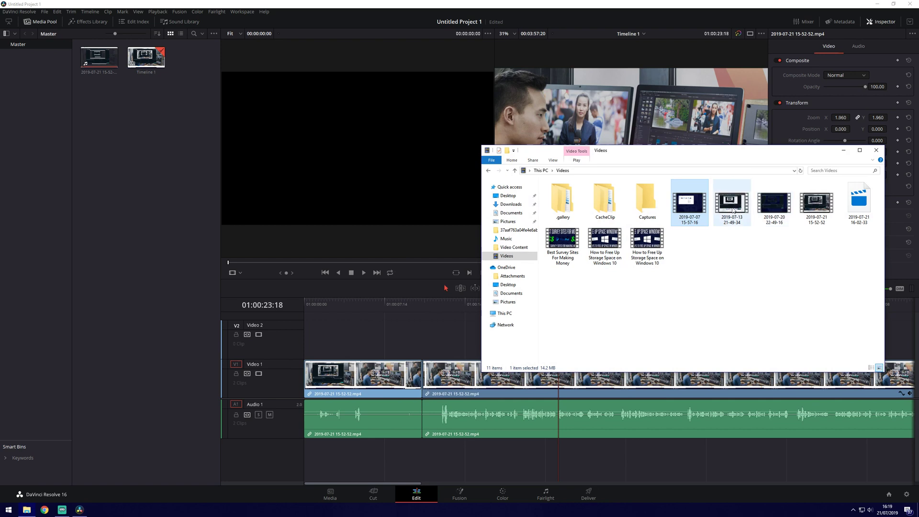
pyautogui.moveTo(692, 214); pyautogui.dragTo(315, 336)
pyautogui.moveTo(332, 414); pyautogui.dragTo(337, 459)
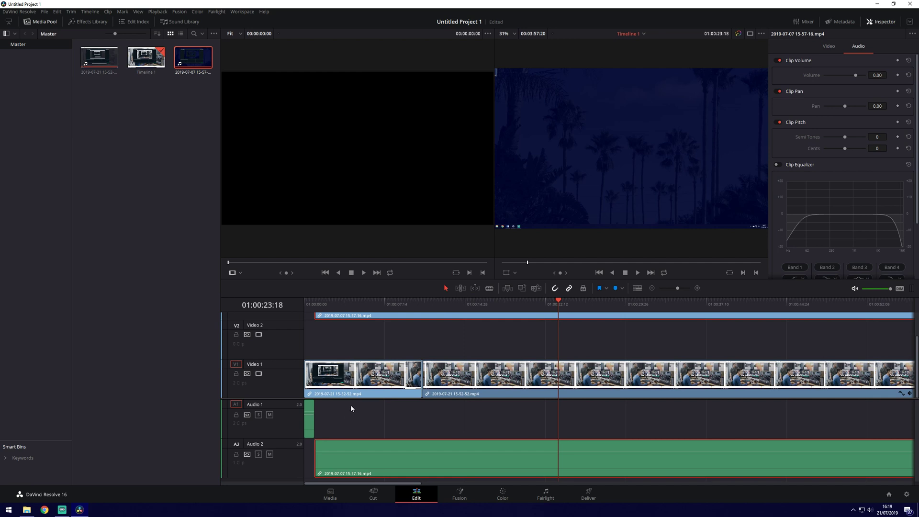
pyautogui.hotkey('ctrl', 'z')
# - Add a new stereo audio track below Audio 1 and delete the placed clip
pyautogui.rightClick(284, 461)
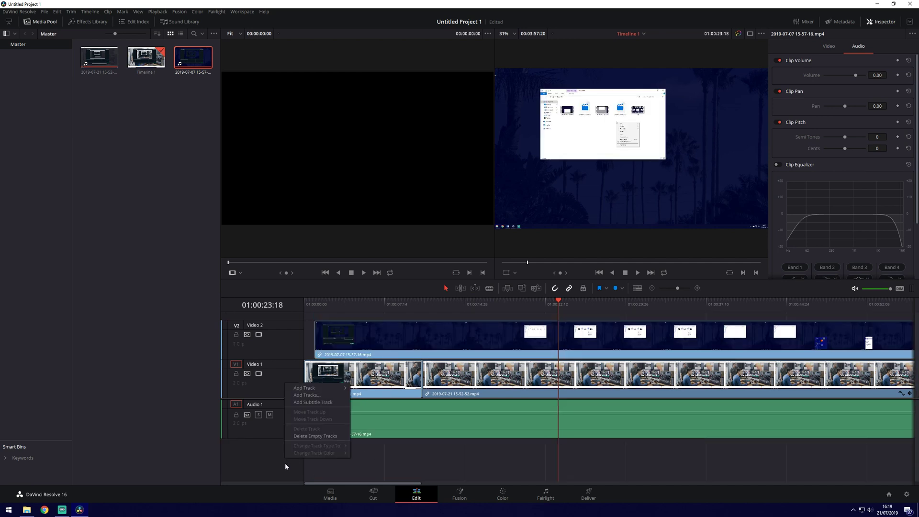
pyautogui.moveTo(319, 389)
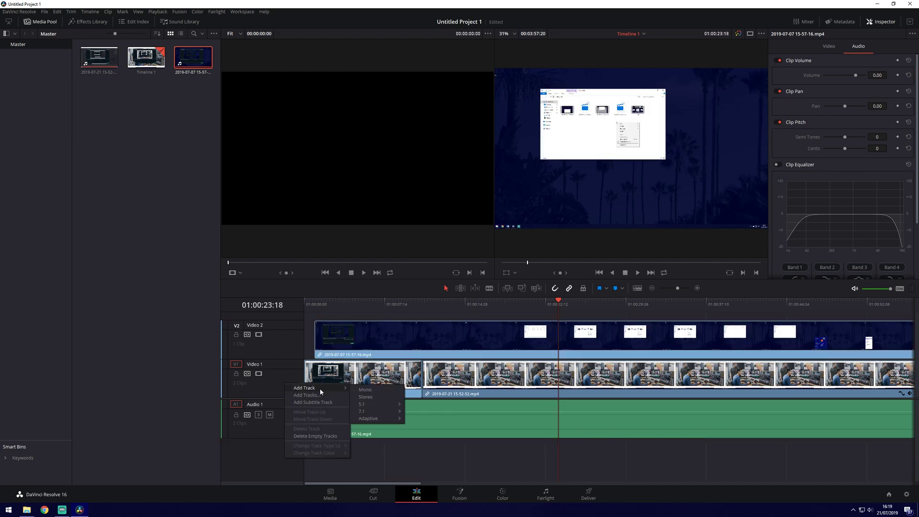
pyautogui.click(375, 398)
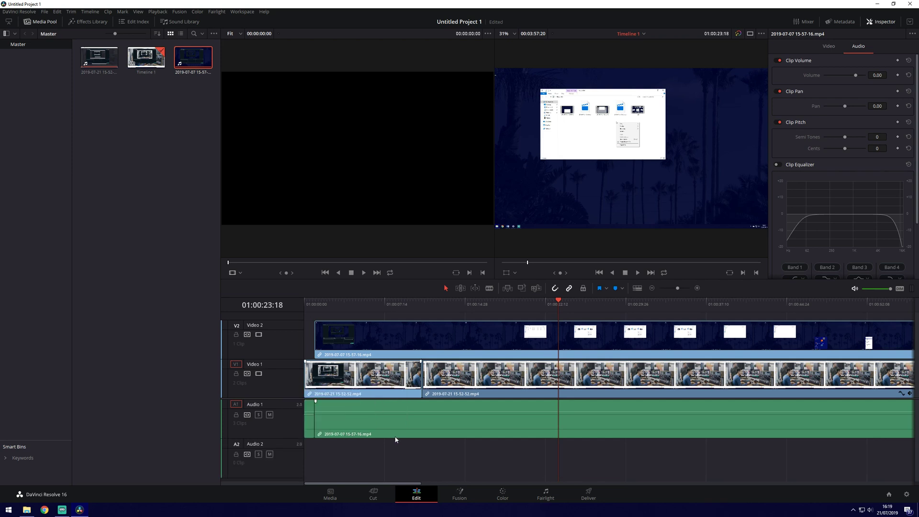
pyautogui.click(362, 355)
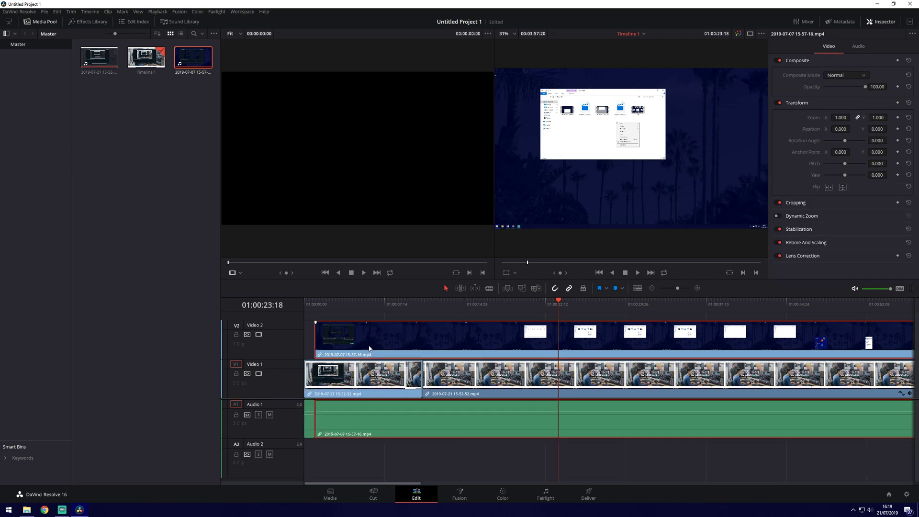
pyautogui.press('Delete')
pyautogui.hotkey('alt', 'Tab')
pyautogui.moveTo(690, 203); pyautogui.dragTo(309, 347)
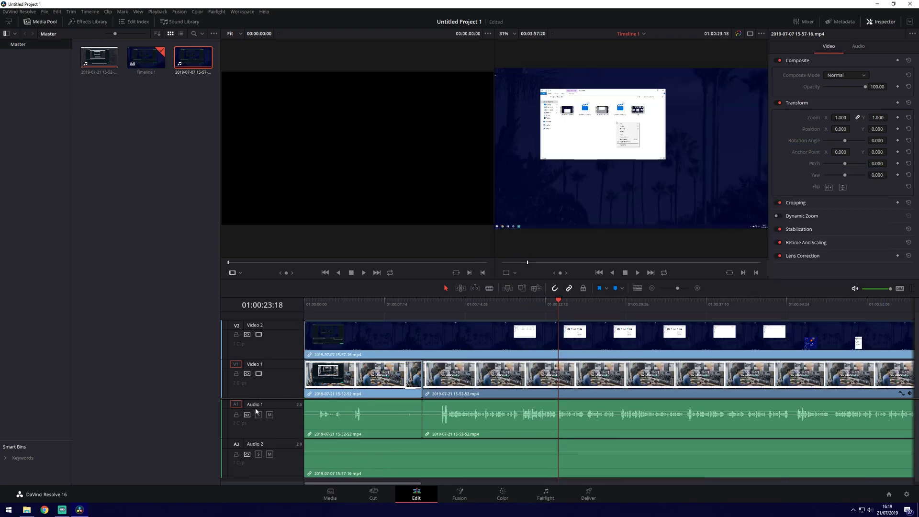
pyautogui.click(321, 329)
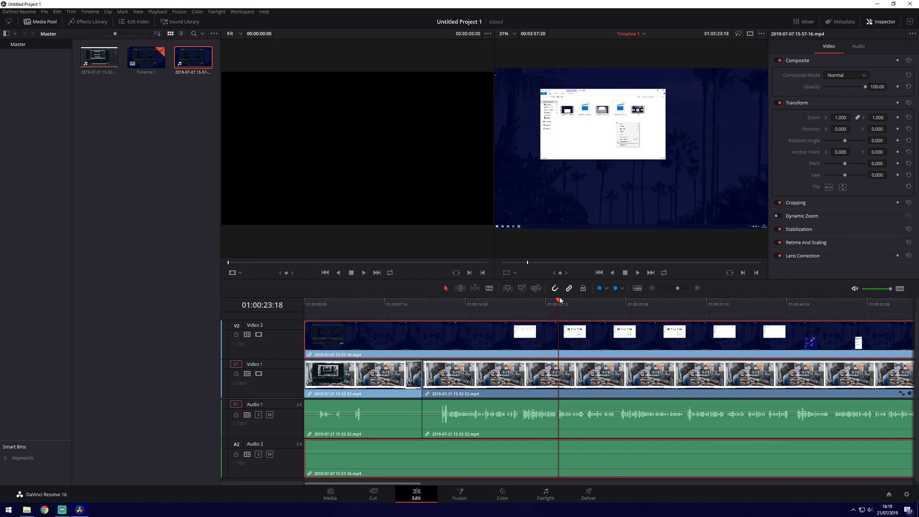
pyautogui.moveTo(476, 307); pyautogui.dragTo(359, 301)
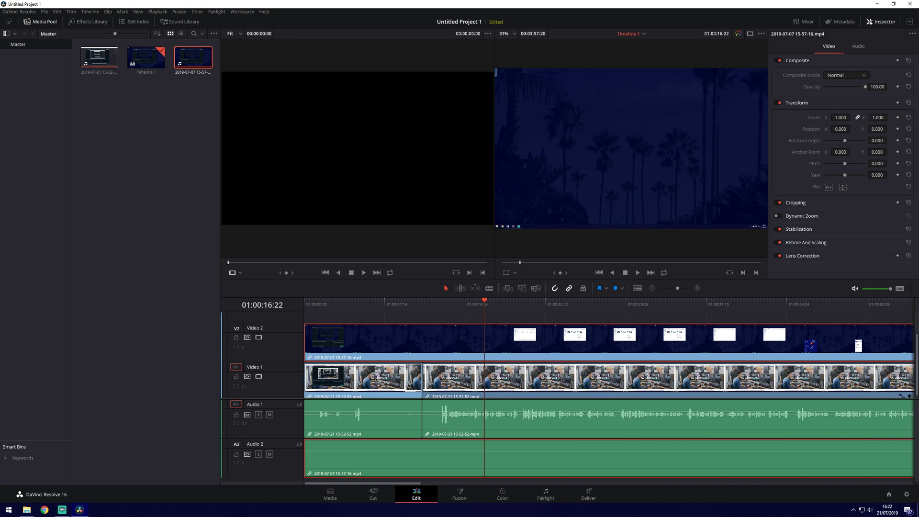
pyautogui.moveTo(841, 118)
pyautogui.mouseDown()
pyautogui.moveTo(824, 118)
pyautogui.moveTo(850, 117)
pyautogui.mouseUp()
# - Add Outro Music.m4a from Explorer to Audio 2, slide it later, then delete it from the track
pyautogui.press('space')
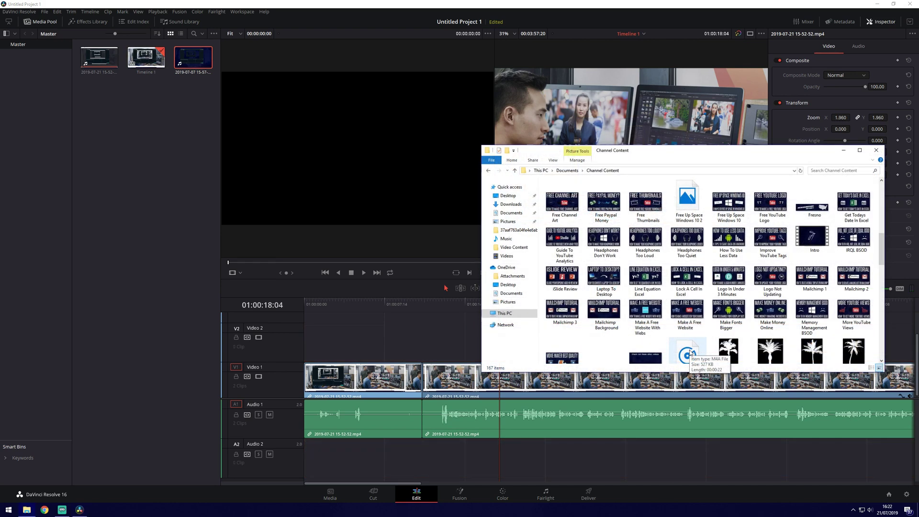
pyautogui.moveTo(688, 352); pyautogui.dragTo(312, 464)
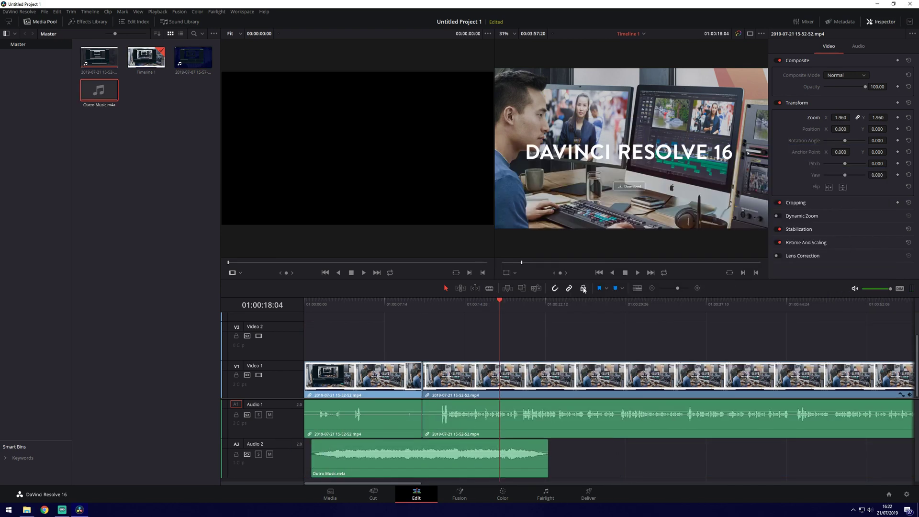
pyautogui.moveTo(502, 304); pyautogui.dragTo(368, 320)
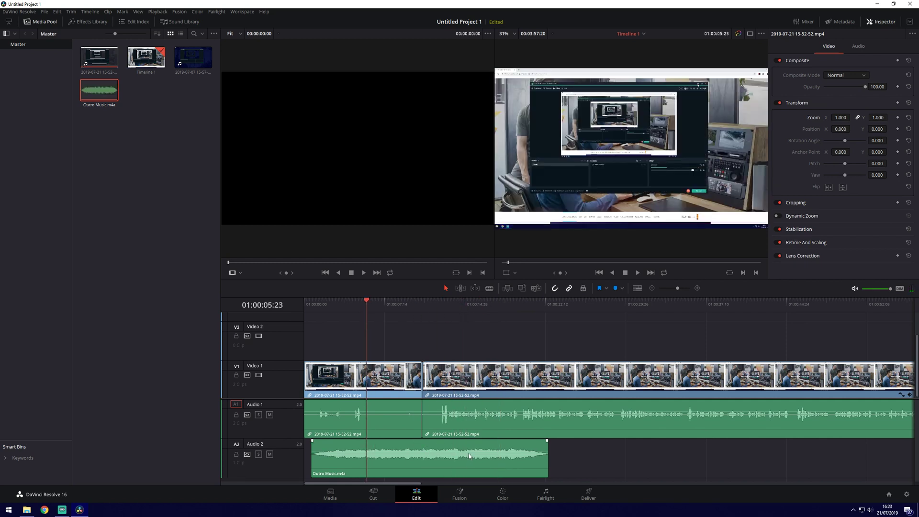
pyautogui.moveTo(469, 456); pyautogui.dragTo(616, 455)
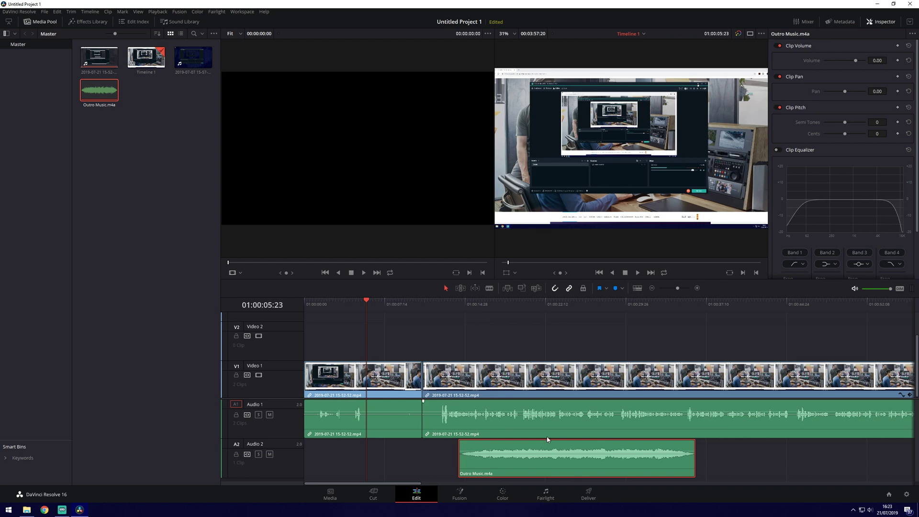
pyautogui.press('Delete')
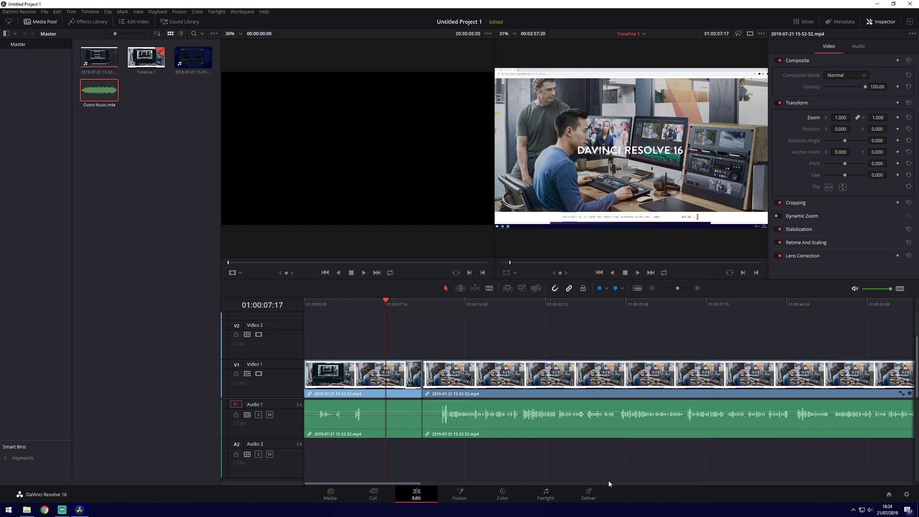
# - On the Deliver page, keep MP4 as the output format and Best quality
pyautogui.click(592, 497)
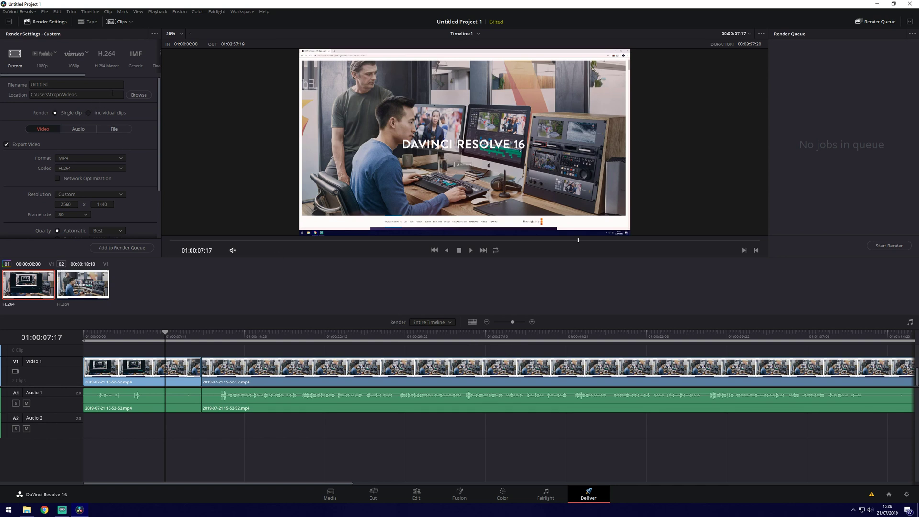
pyautogui.click(105, 157)
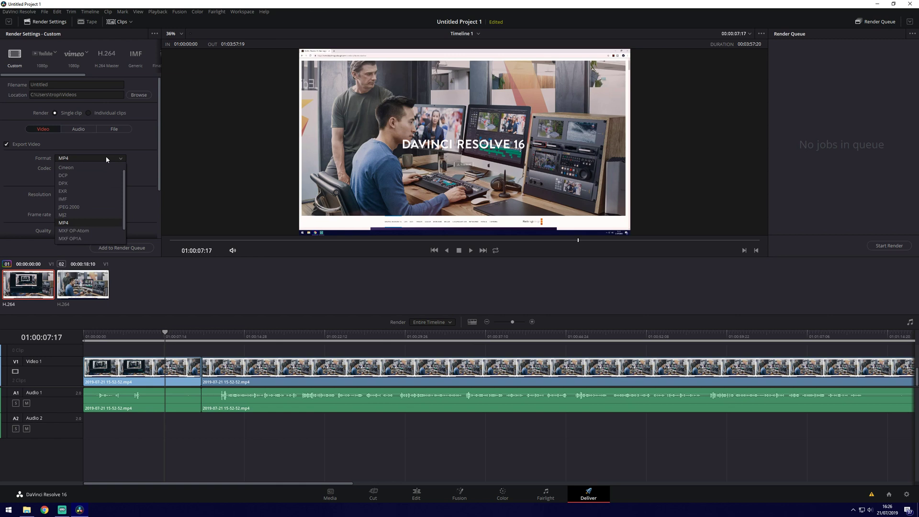
pyautogui.click(84, 223)
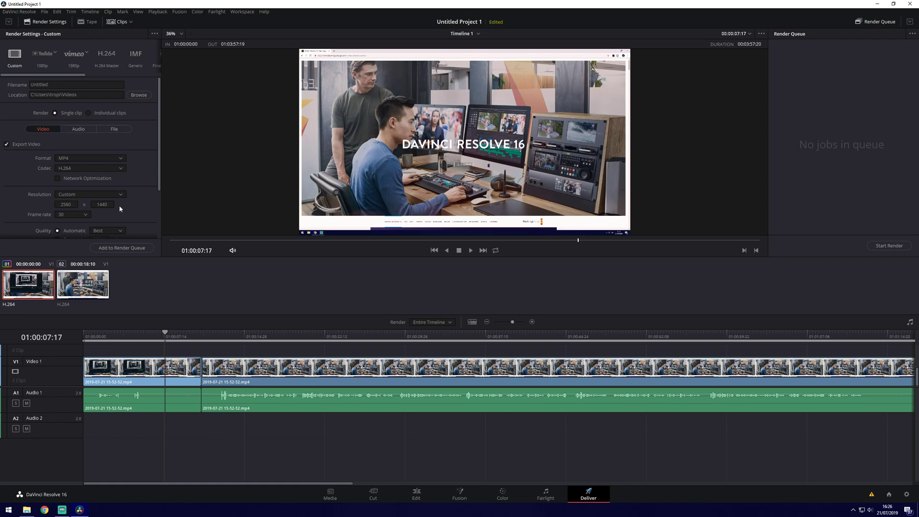
pyautogui.moveTo(160, 178); pyautogui.dragTo(158, 202)
pyautogui.scroll(-2, 151, 217)
pyautogui.click(120, 171)
pyautogui.click(141, 173)
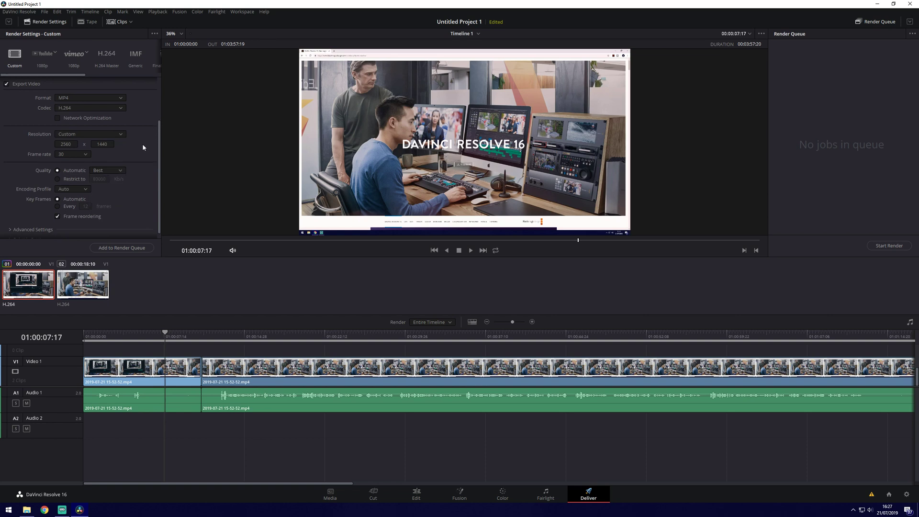
# - Review the output filename and location fields for the H.264, 2560x1440, 30 fps render
pyautogui.scroll(4, 142, 140)
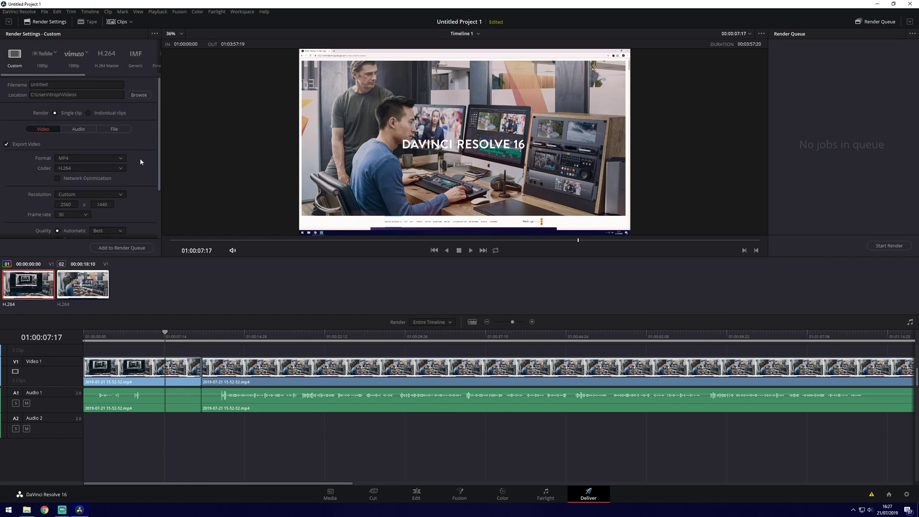
pyautogui.scroll(-8, 143, 143)
pyautogui.scroll(8, 148, 163)
pyautogui.click(63, 84)
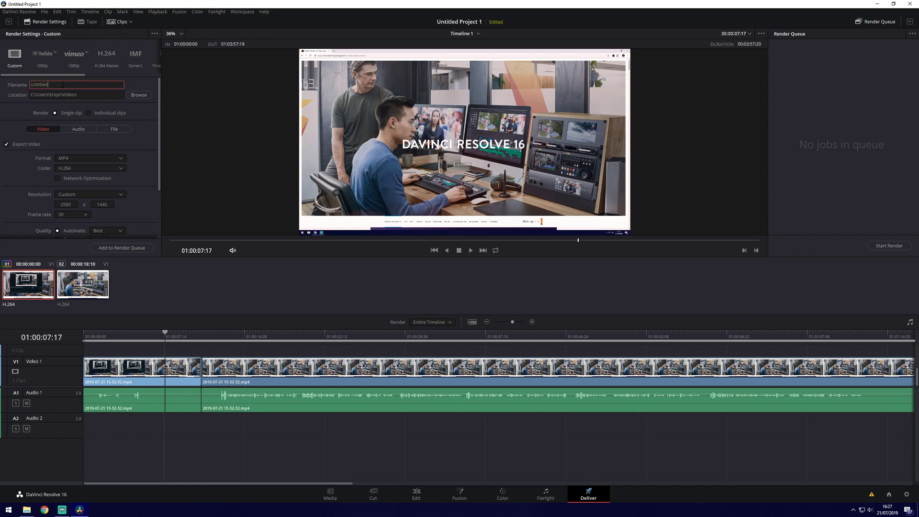
pyautogui.click(106, 94)
pyautogui.scroll(-3, 142, 116)
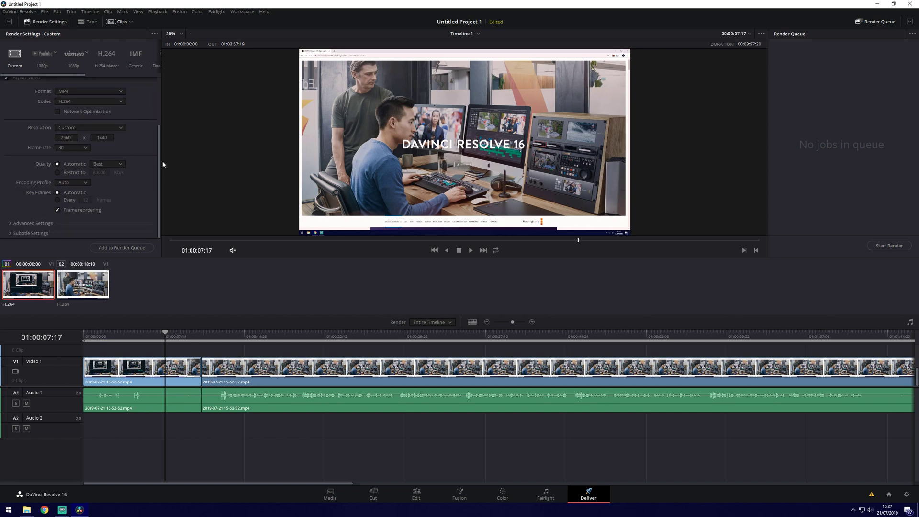
# - Add Timeline 1 to the render queue as Job 1, outputting Untitled.mp4 to Videos
pyautogui.click(142, 248)
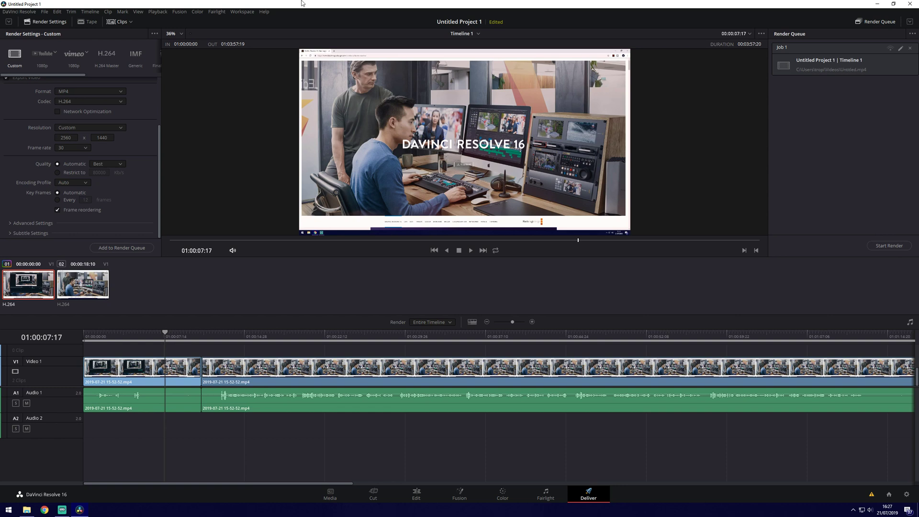
pyautogui.scroll(3, 153, 135)
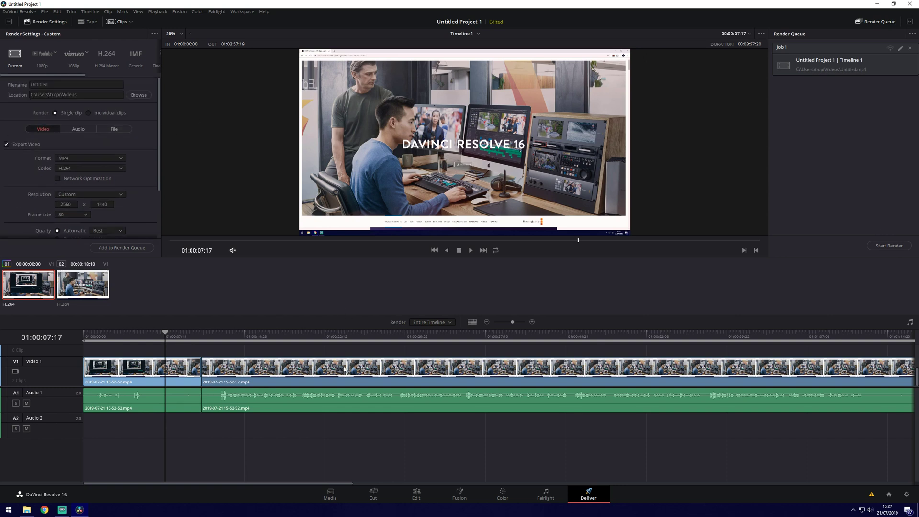
# - Go via the Media page back to the Edit page showing Timeline 1
pyautogui.click(344, 499)
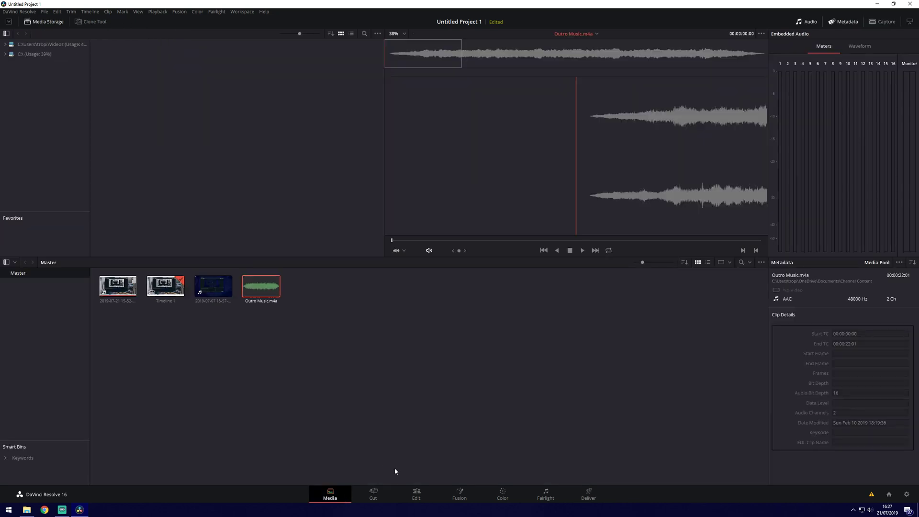
pyautogui.click(419, 494)
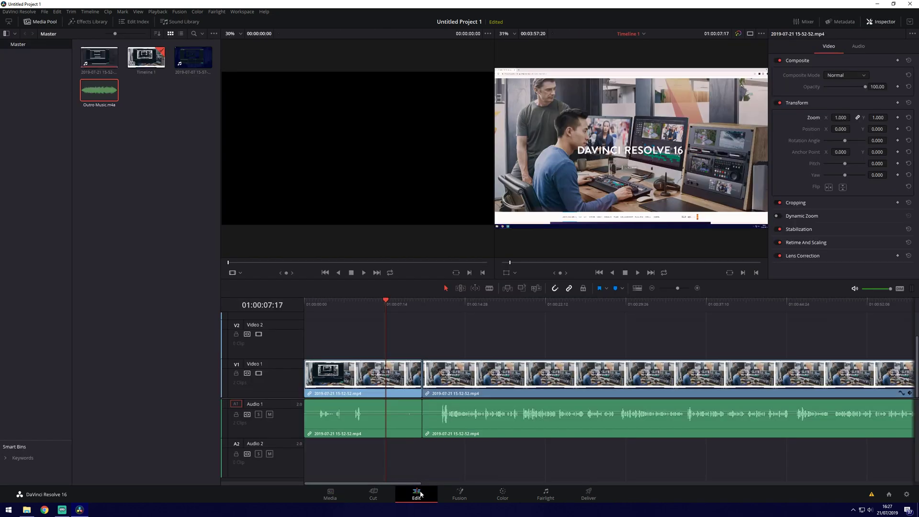